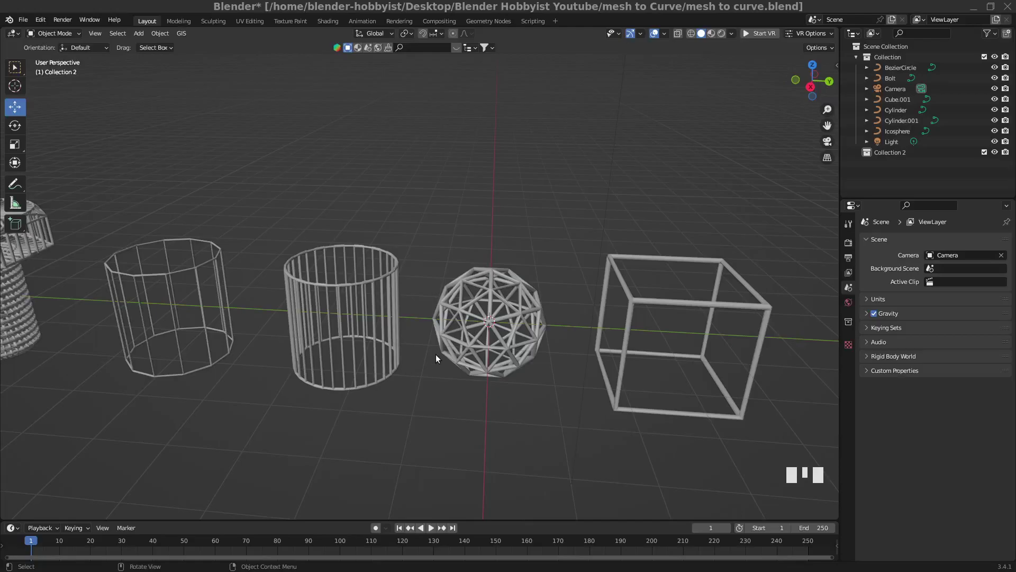
Orbit, pan and zoom around the example wireframe objects to bring the Icosphere lattice into view
middle_click_drag(437, 352, 502, 298)
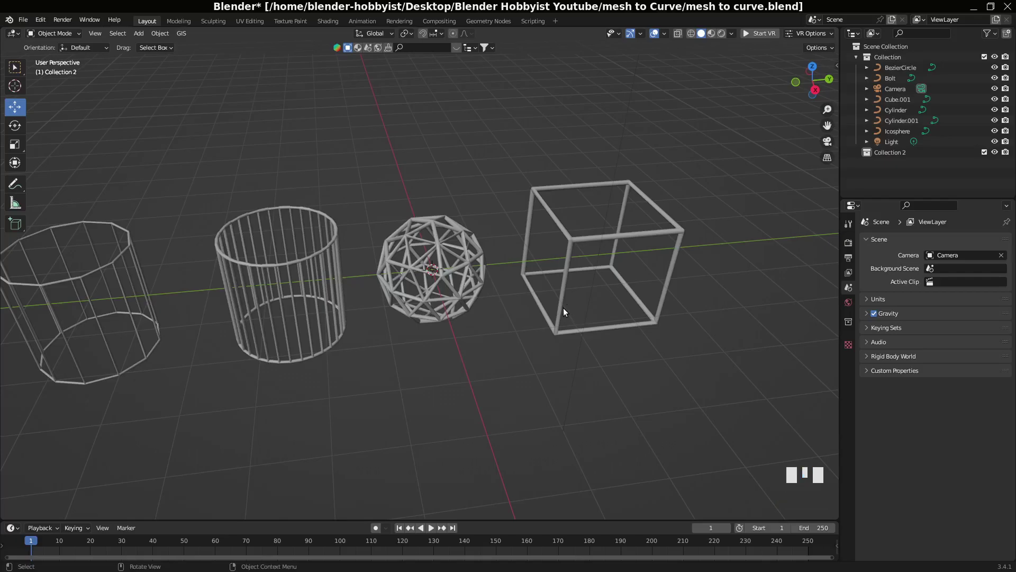
middle_click_drag(564, 311, 570, 366, "shift")
scroll(573, 367, "up", 10)
scroll(551, 360, "down", 10)
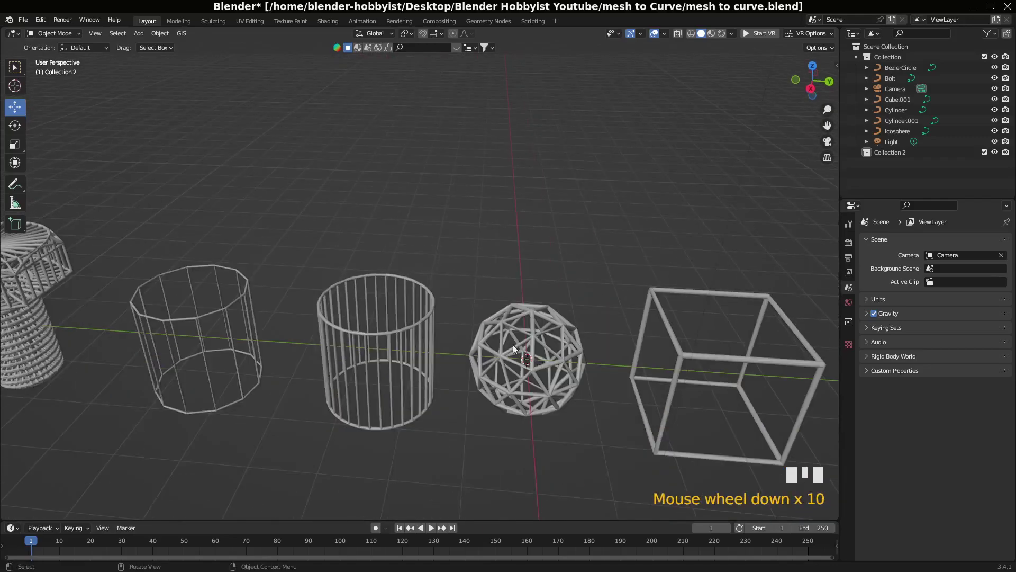
scroll(415, 287, "down", 5)
middle_click_drag(415, 287, 459, 304)
scroll(483, 326, "up", 2)
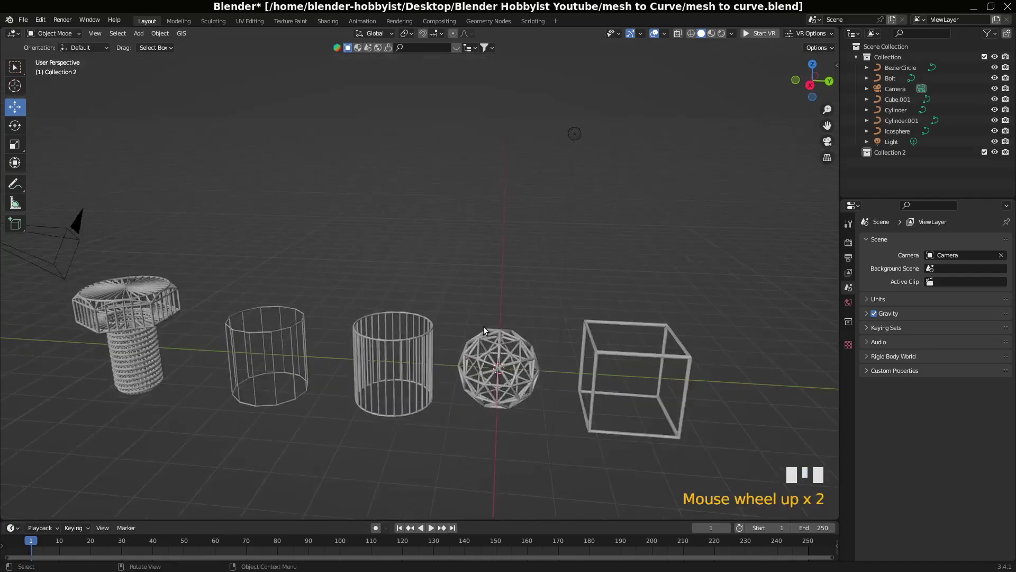
scroll(484, 326, "up", 2)
Enter and leave Edit Mode on the Icosphere lattice to inspect its curve points
left_click(556, 382)
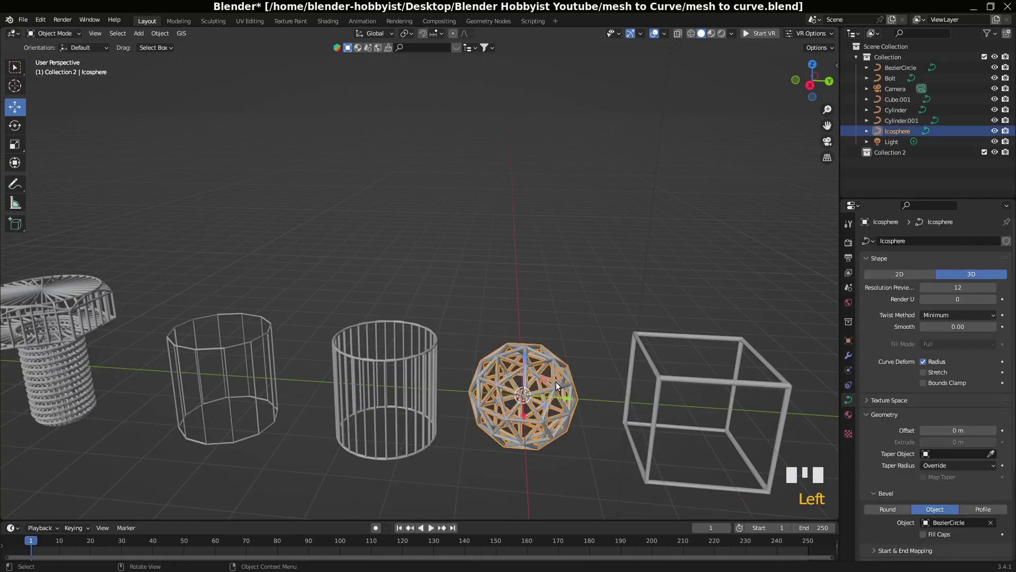
key("Tab")
scroll(557, 394, "up", 5)
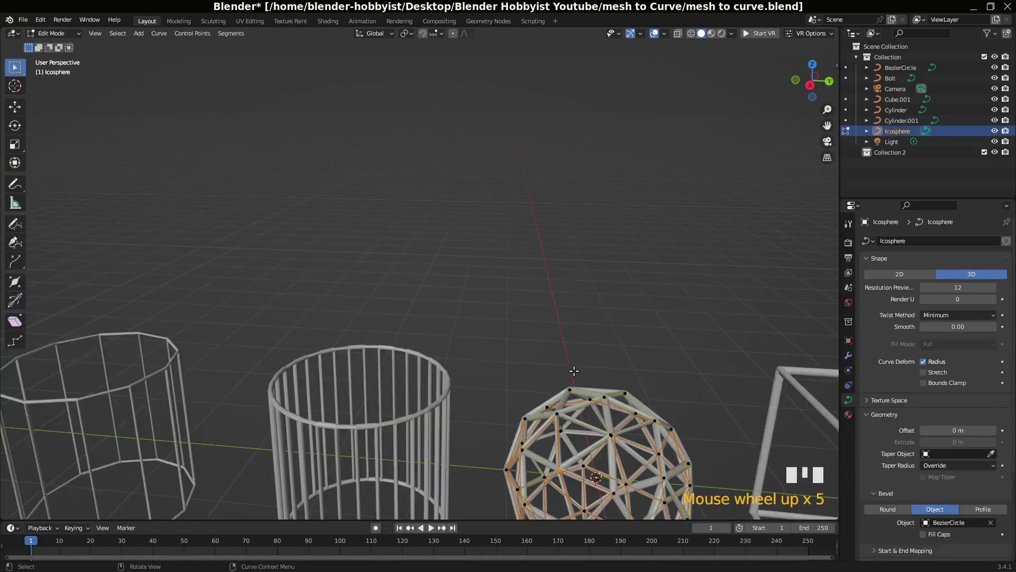
middle_click_drag(574, 370, 418, 202, "shift")
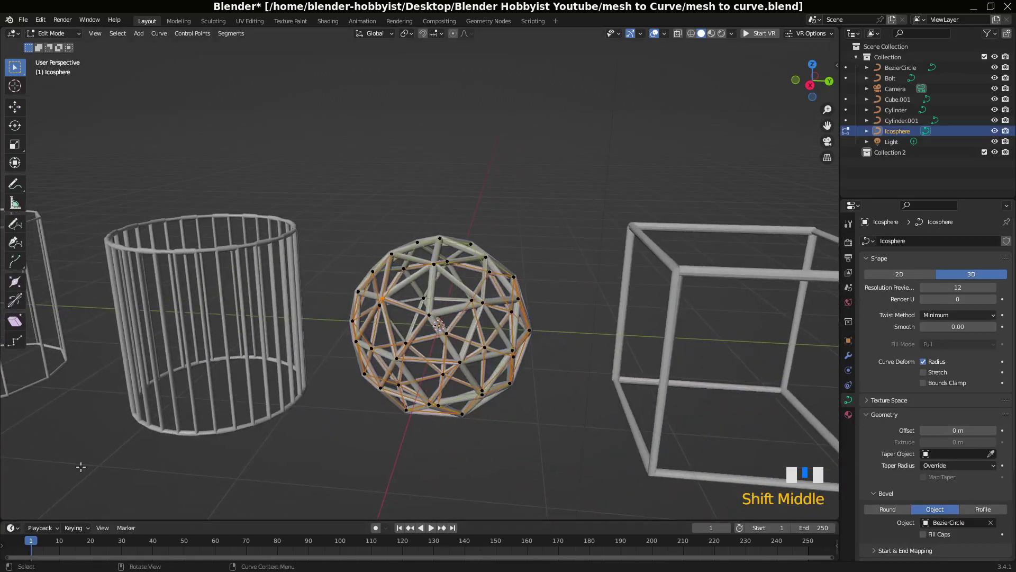
left_click(227, 276)
key("Tab")
Select the Cylinder curve and raise its round bevel depth from 0.03 m to 0.11 m
left_click(224, 271)
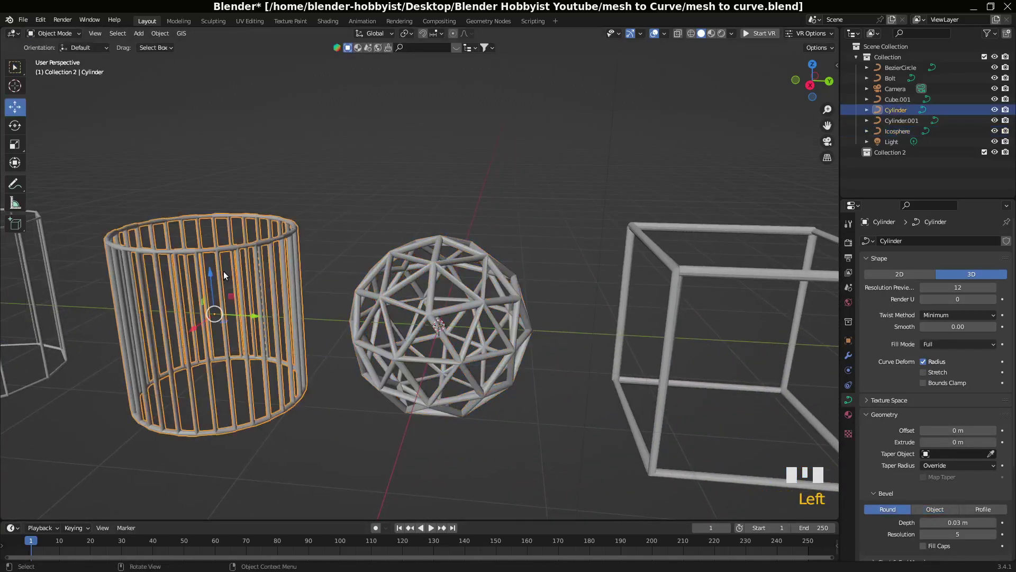
key("Tab")
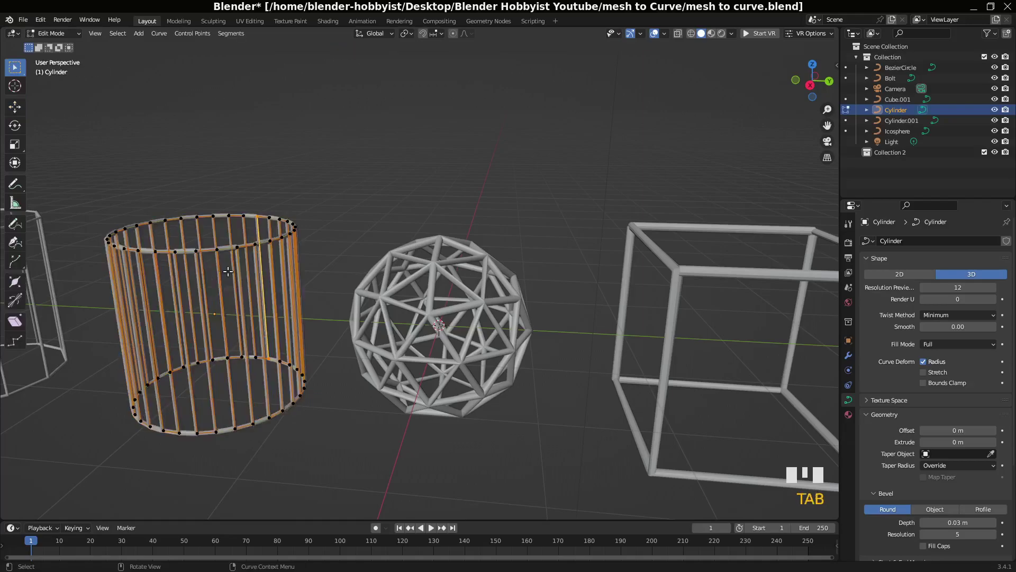
middle_click_drag(224, 273, 235, 316)
scroll(220, 267, "down", 4)
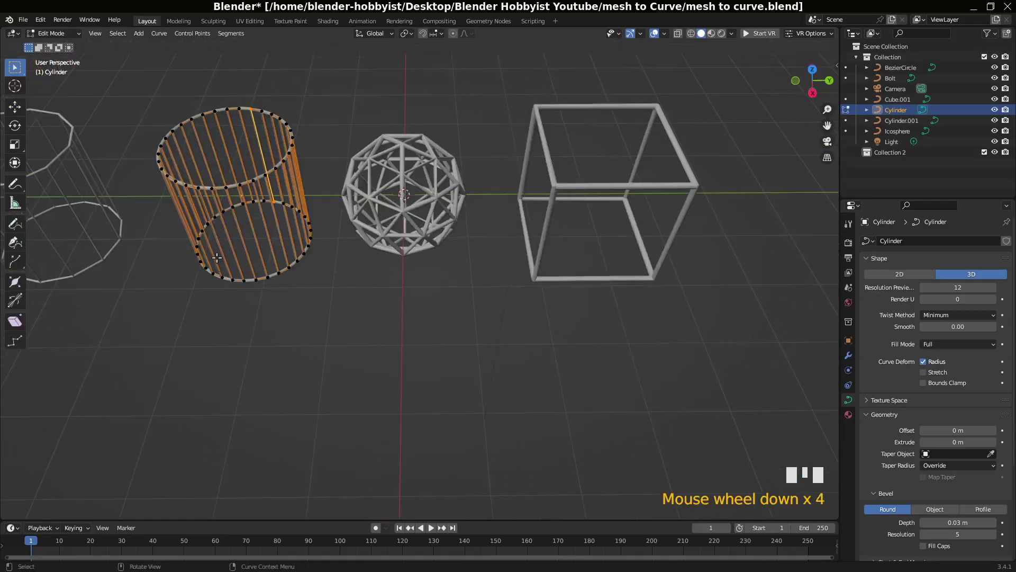
middle_click_drag(218, 258, 221, 231)
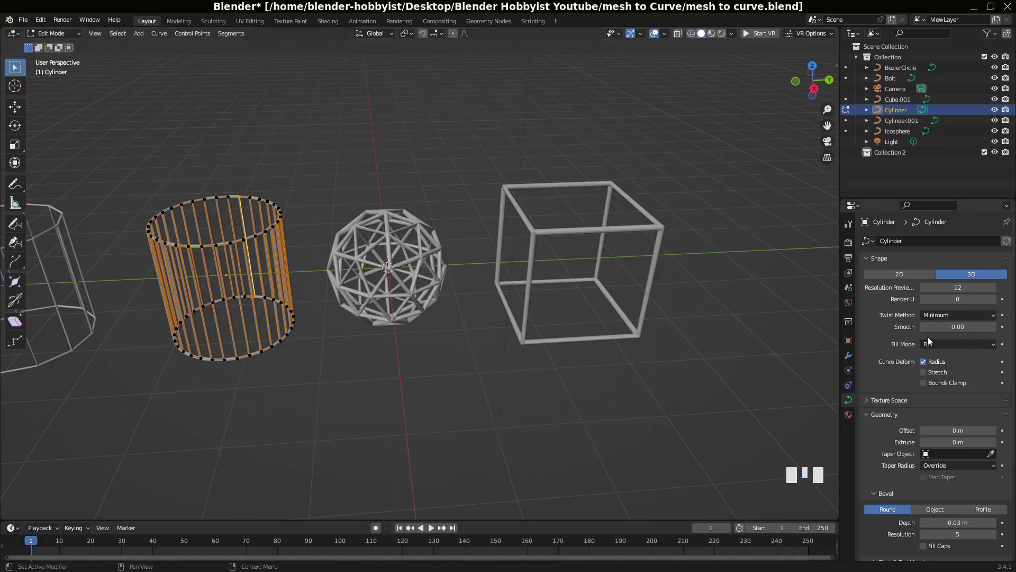
scroll(929, 341, "down", 6)
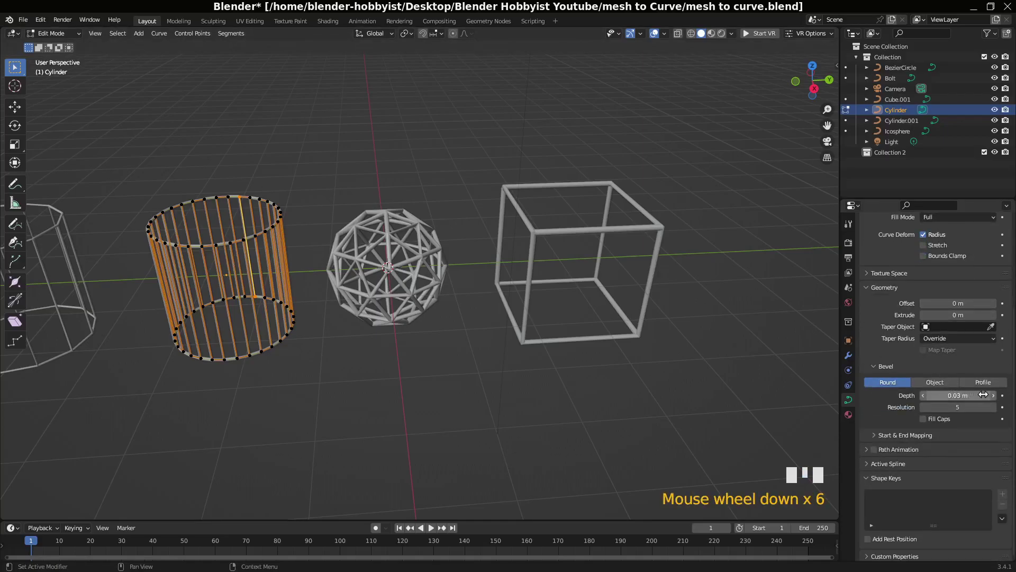
left_click(993, 395)
left_click(993, 395)
left_click(993, 395)
left_click(994, 395)
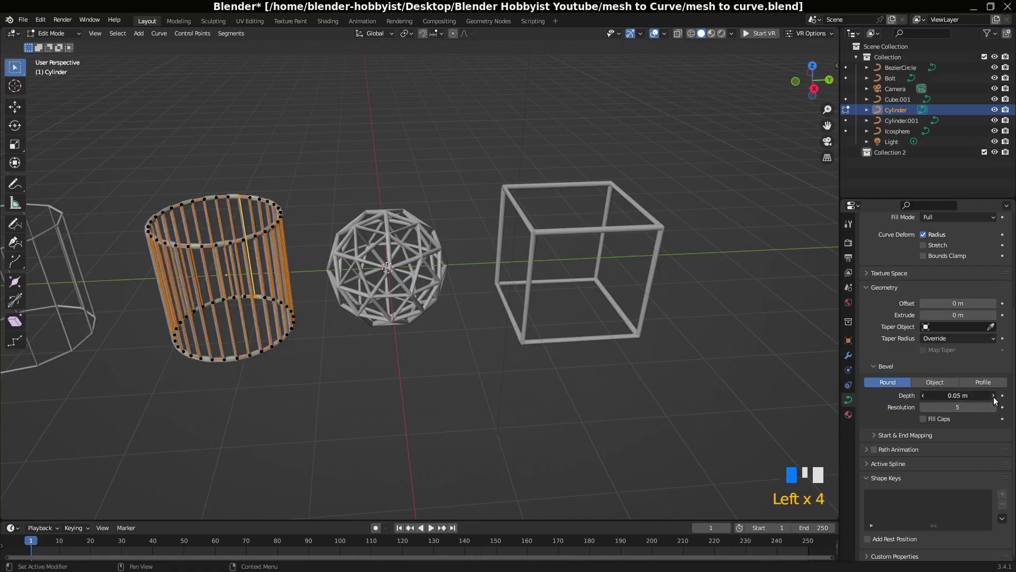
left_click(994, 395)
left_click(993, 396)
left_click(994, 396)
left_click(994, 396)
left_click(993, 395)
left_click(994, 395)
left_click(994, 395)
left_click(994, 396)
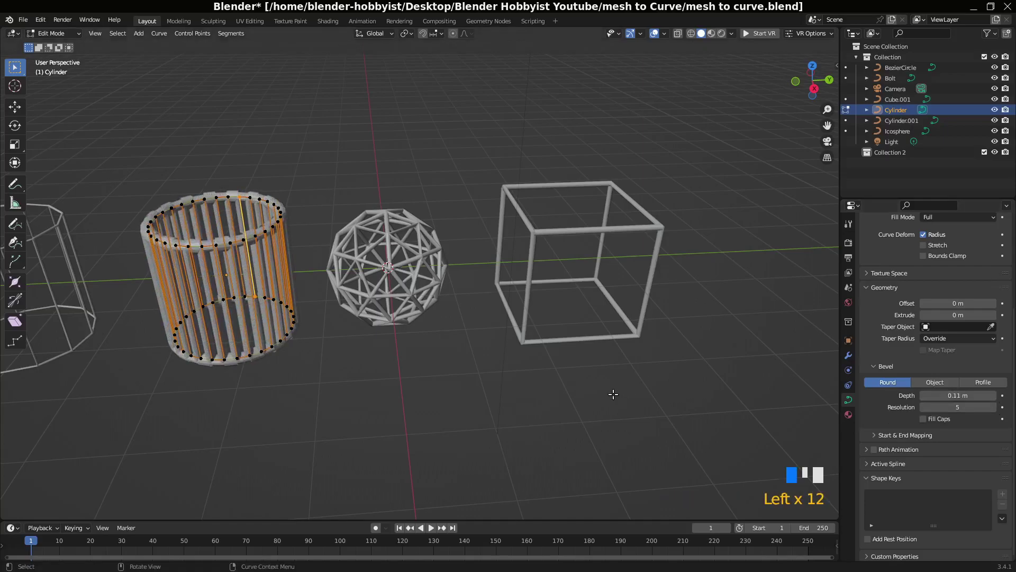
Back in Object Mode, lower the Cylinder's bevel depth to 0.07 m and inspect the slimmer tubes
key("Tab")
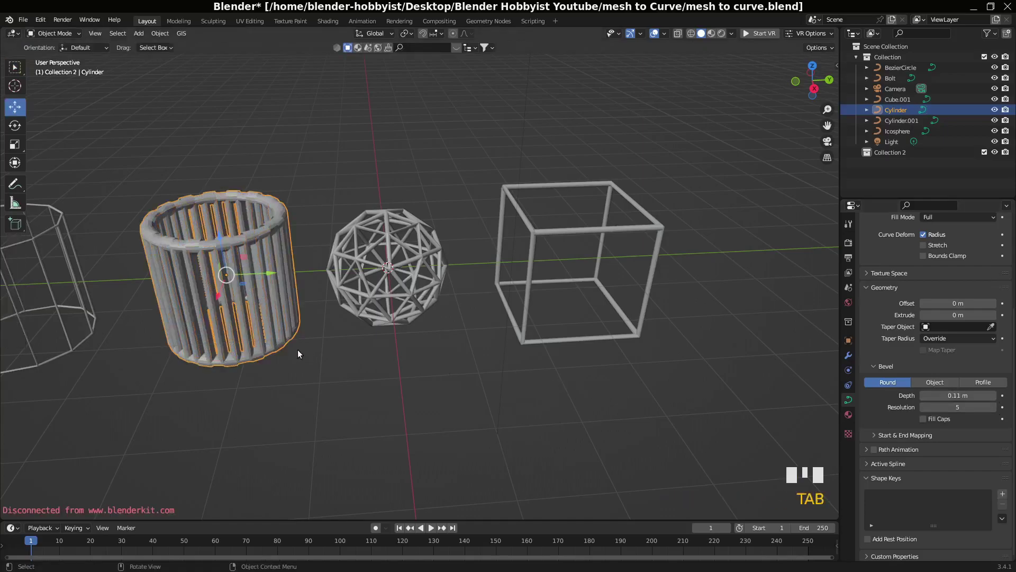
middle_click_drag(297, 354, 313, 346)
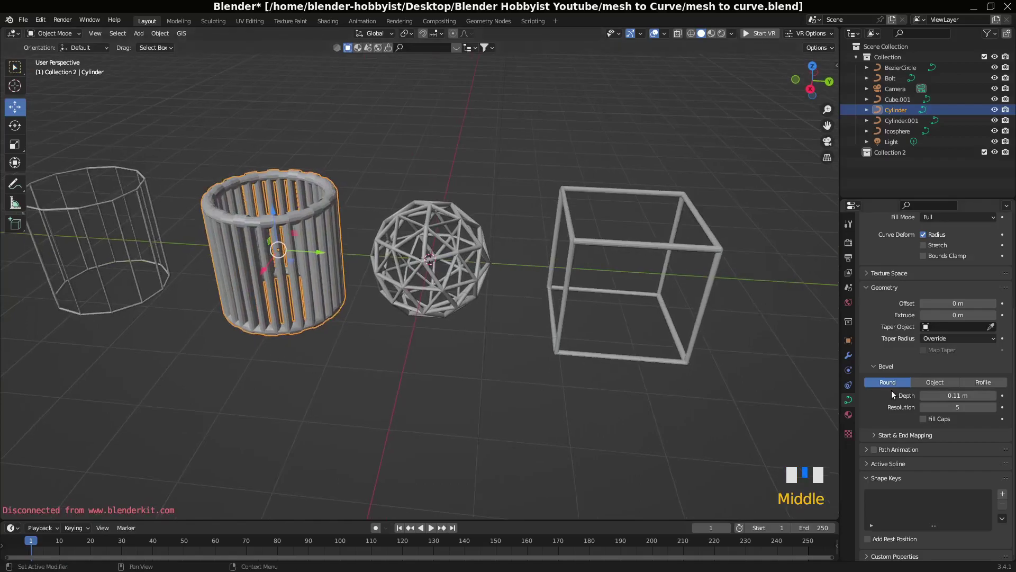
left_click(922, 395)
left_click(923, 395)
left_click(922, 395)
left_click(923, 396)
left_click(922, 397)
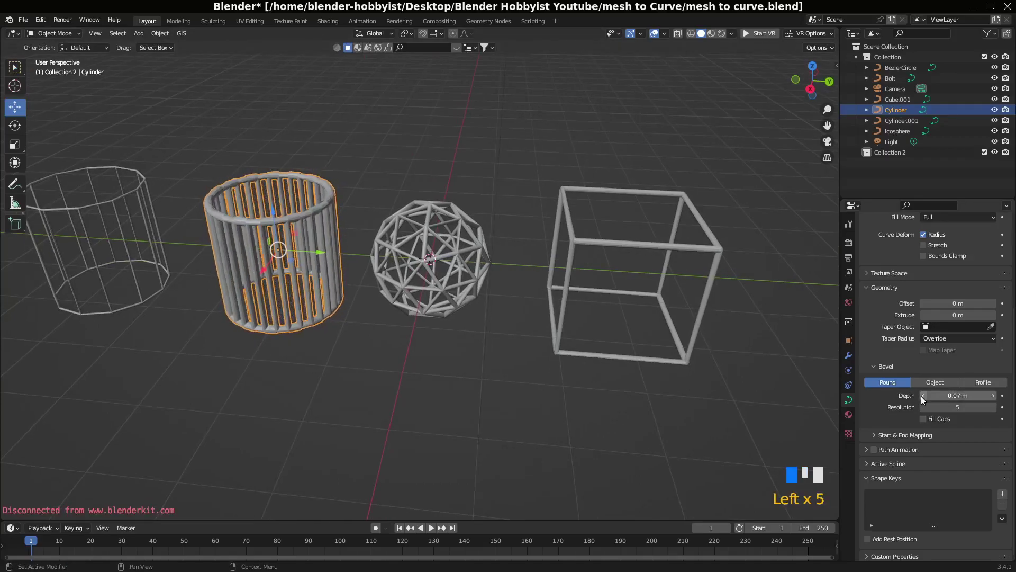
middle_click_drag(556, 385, 557, 414)
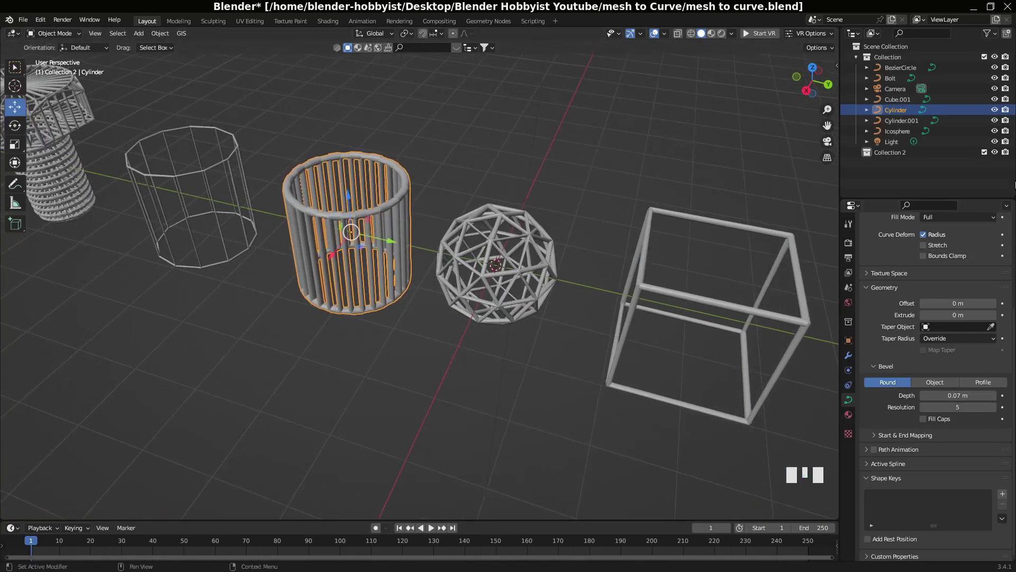
Exclude the example Collection, make Collection 2 active, and add an Ico Sphere mesh
left_click(984, 57)
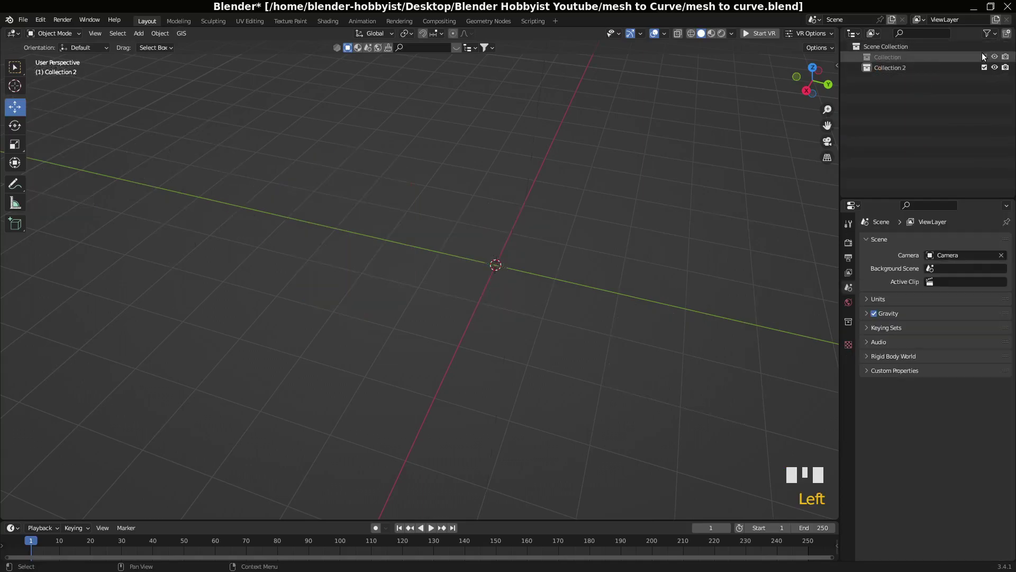
left_click(917, 69)
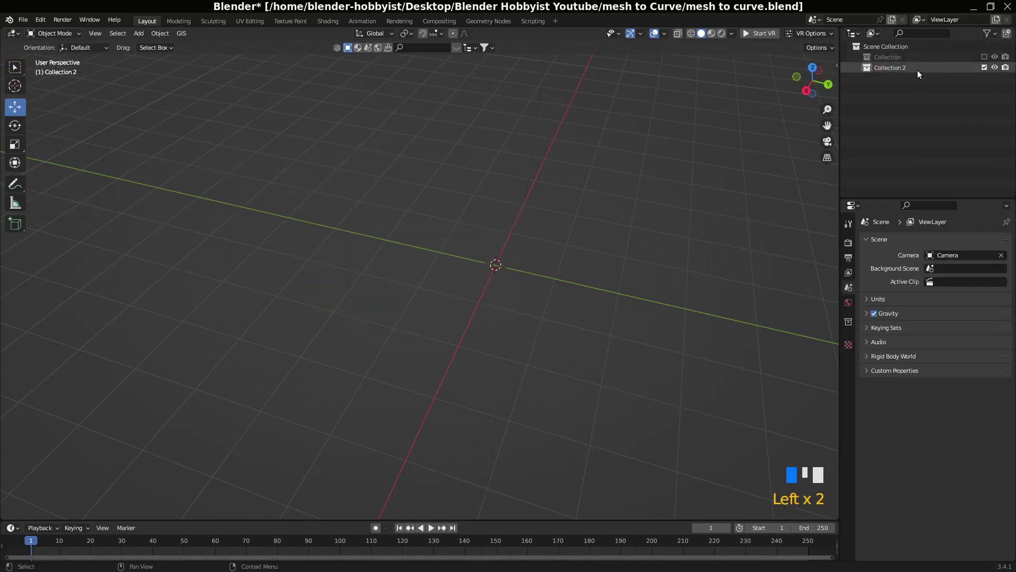
left_click(139, 34)
mouse_move(163, 155)
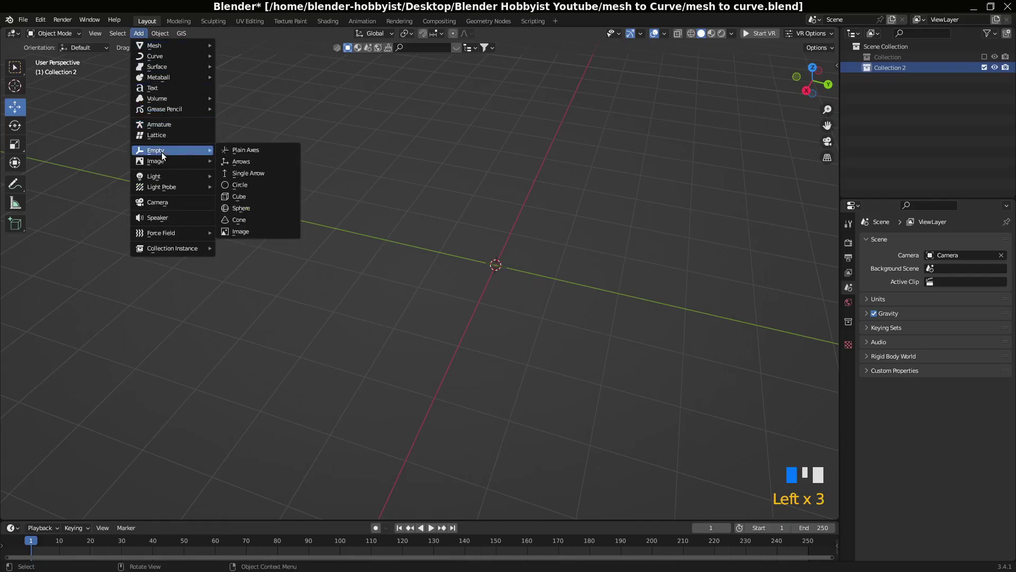
mouse_move(192, 44)
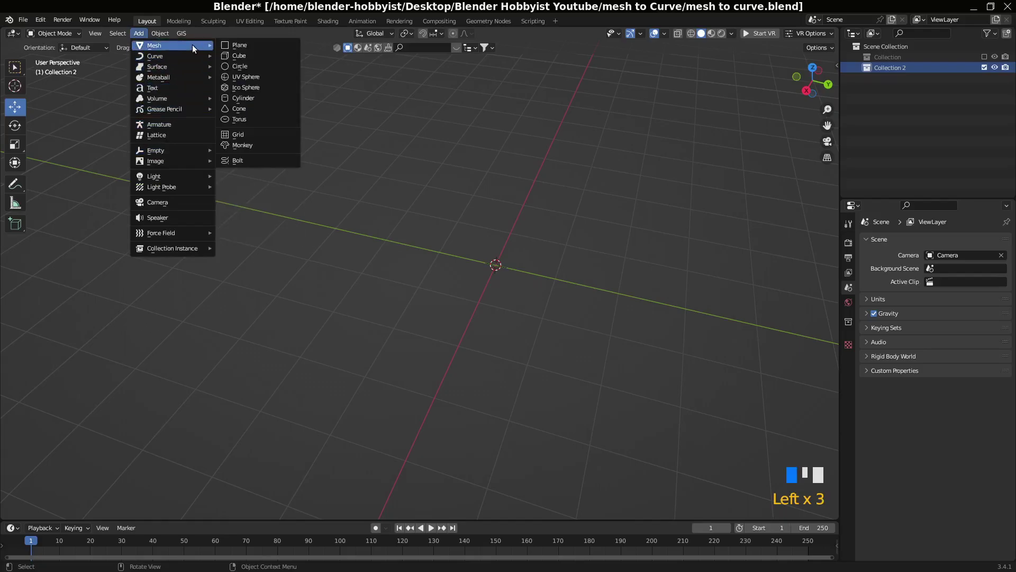
left_click(238, 87)
scroll(538, 255, "up", 3)
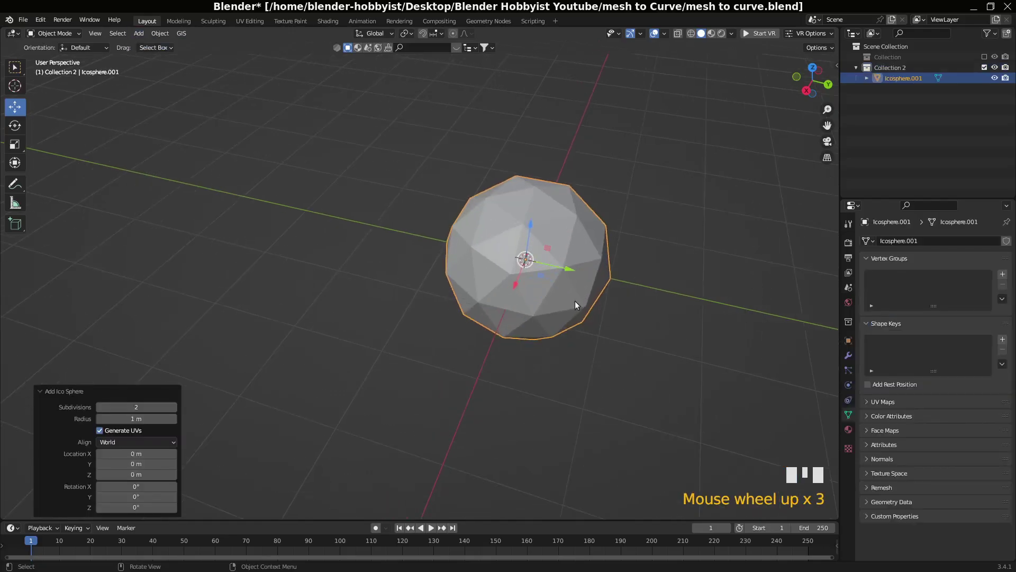
Select all of Icosphere.001's mesh in Edit Mode and delete Only Faces, keeping the edges
key("Tab")
middle_click_drag(577, 312, 519, 279)
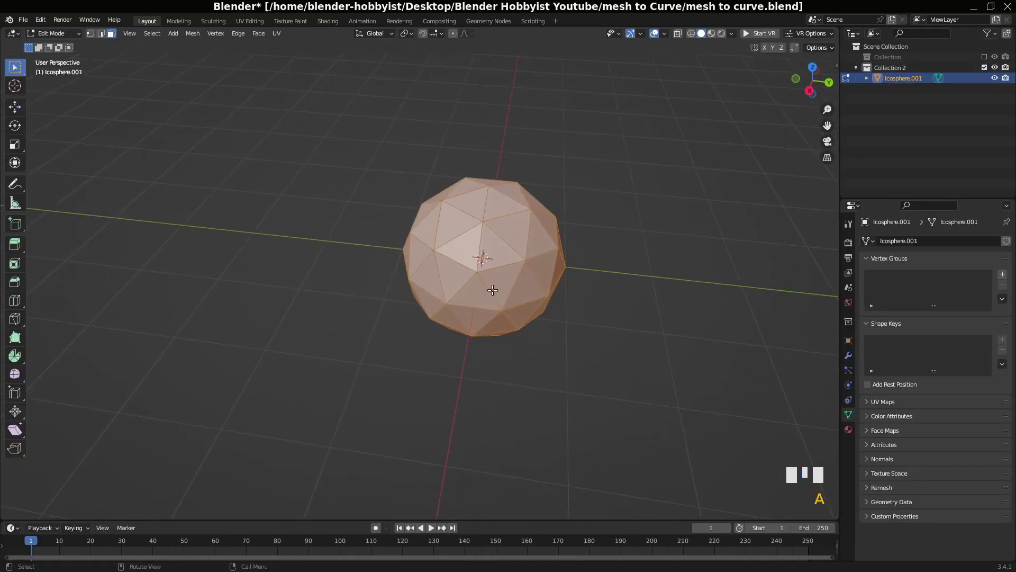
key("a")
left_click(507, 288)
key("a")
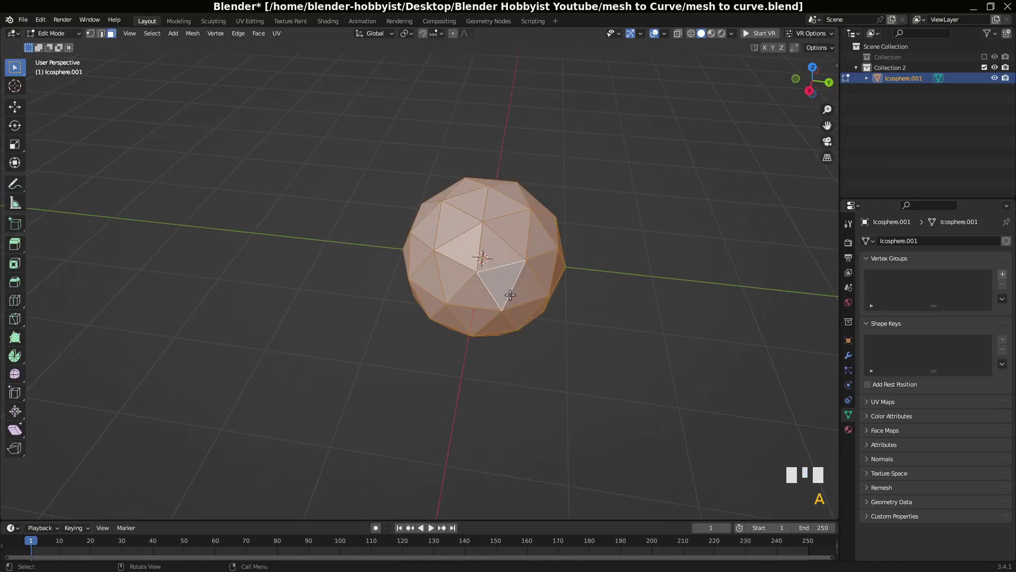
right_click(508, 289)
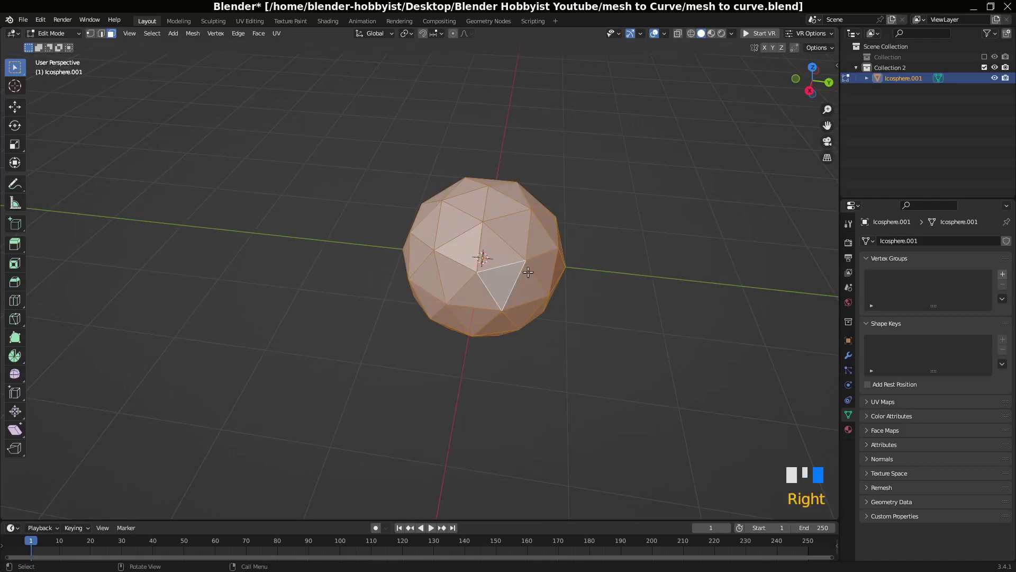
key("x")
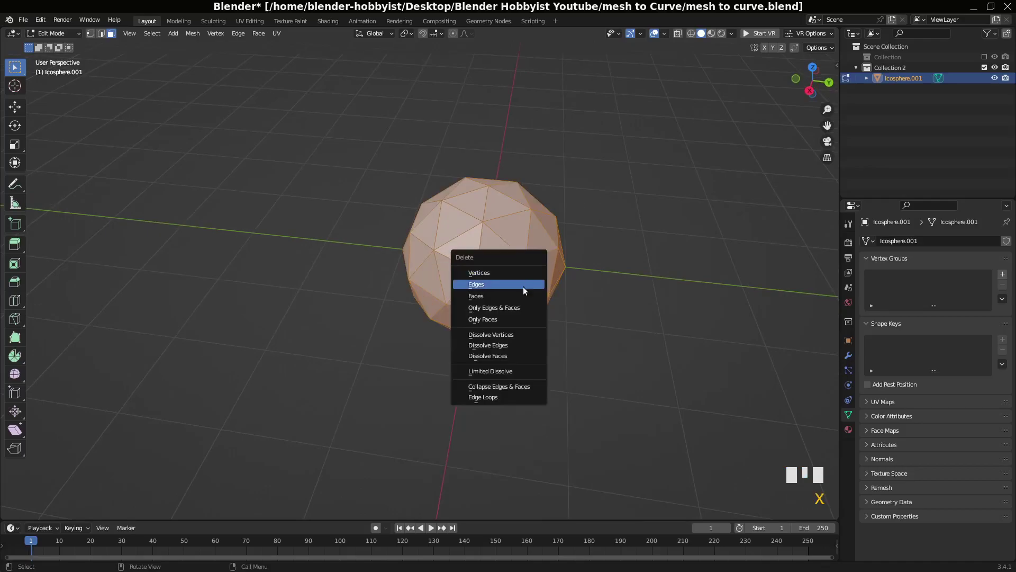
left_click(510, 318)
scroll(509, 313, "up", 5)
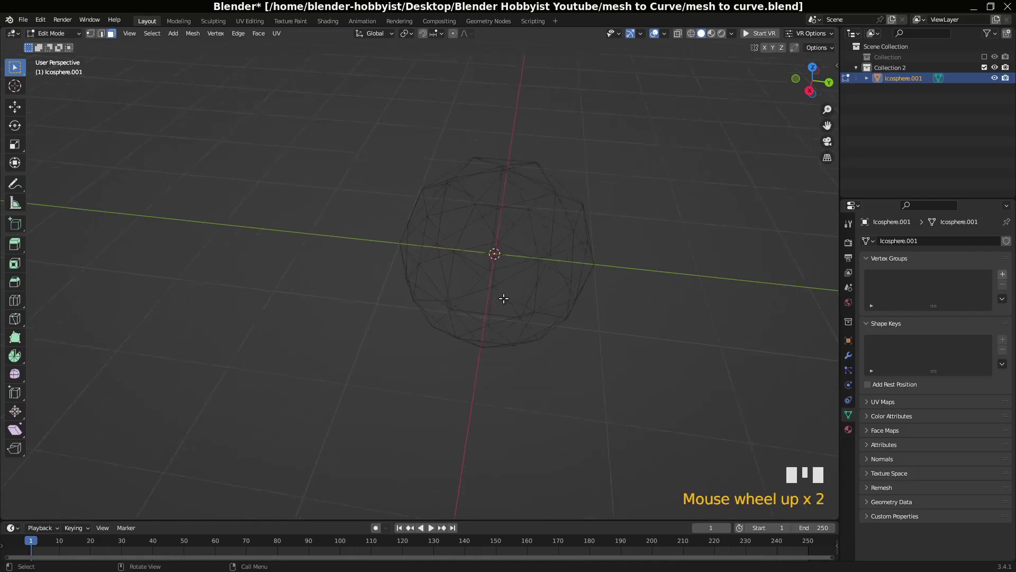
left_click(508, 168)
key("Tab")
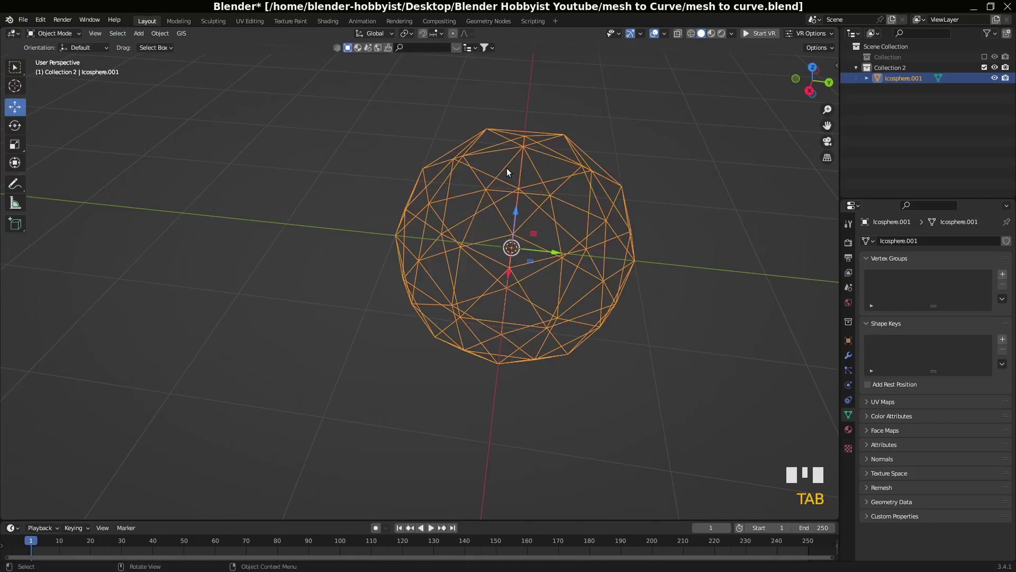
left_click(504, 166)
left_click(508, 166)
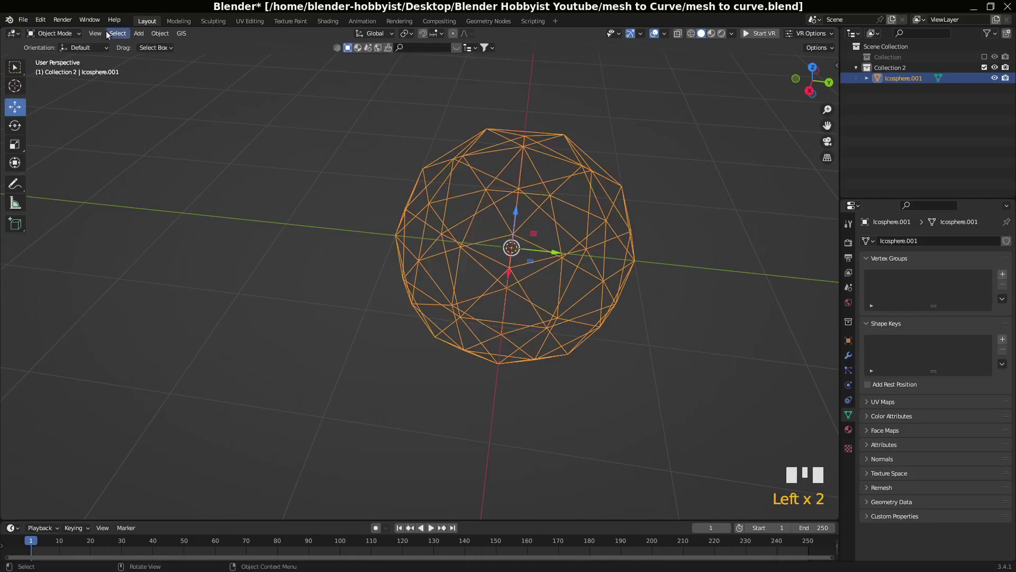
left_click(53, 33)
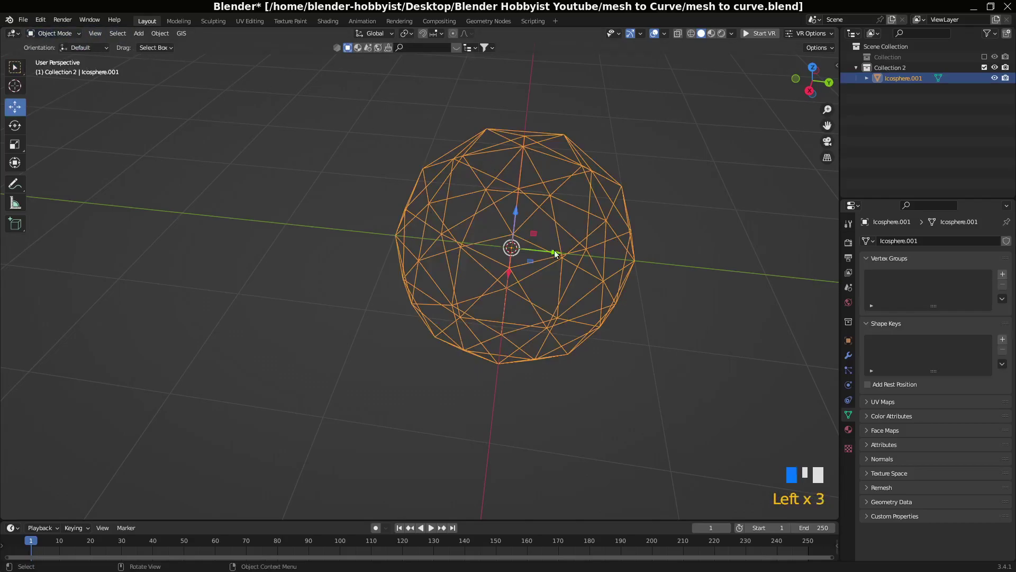
key("Tab")
left_click(544, 218)
left_click(552, 202)
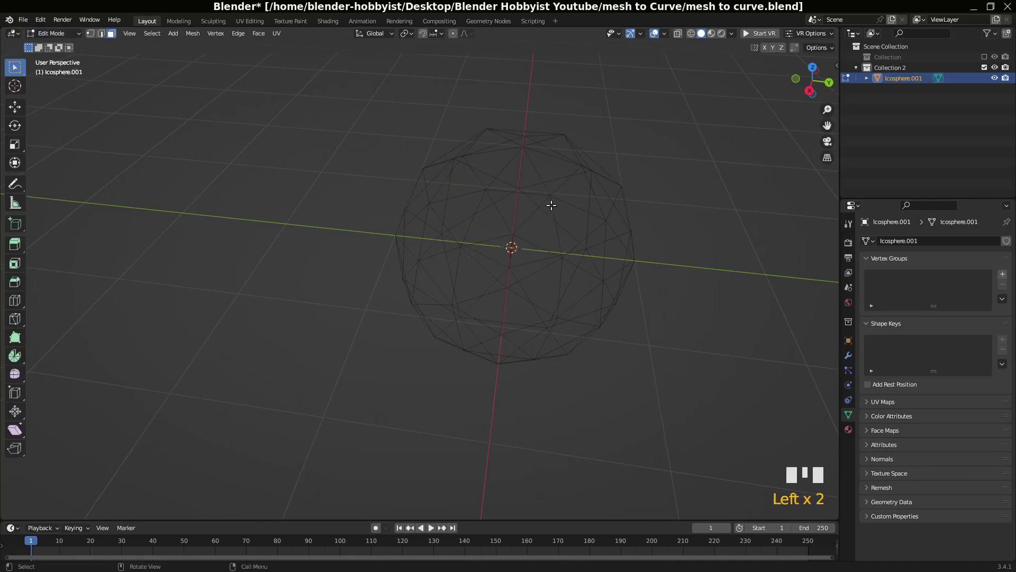
key("a")
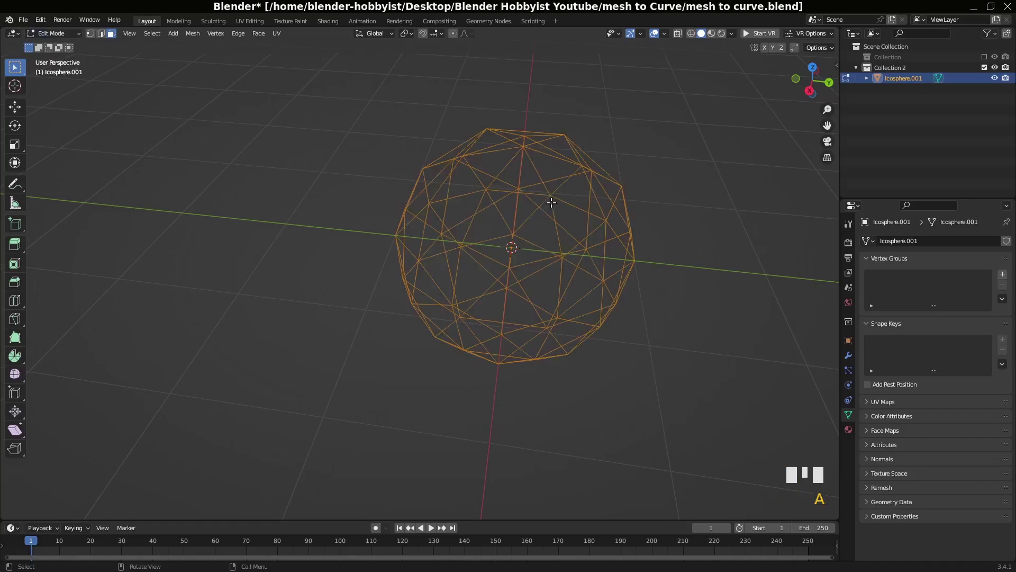
left_click(90, 34)
left_click(494, 186)
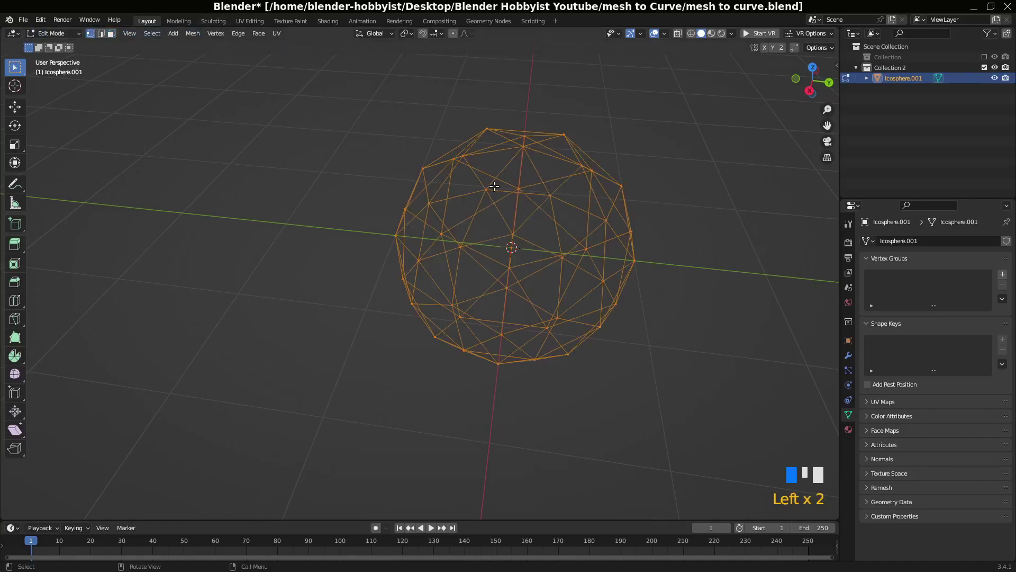
middle_click_drag(516, 234, 665, 301)
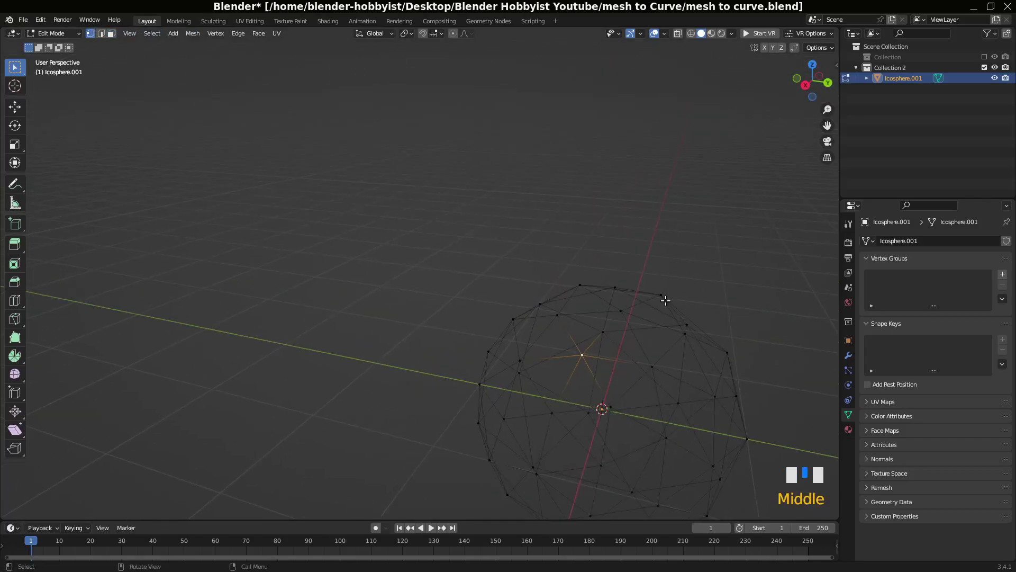
left_click(101, 33)
left_click(603, 362)
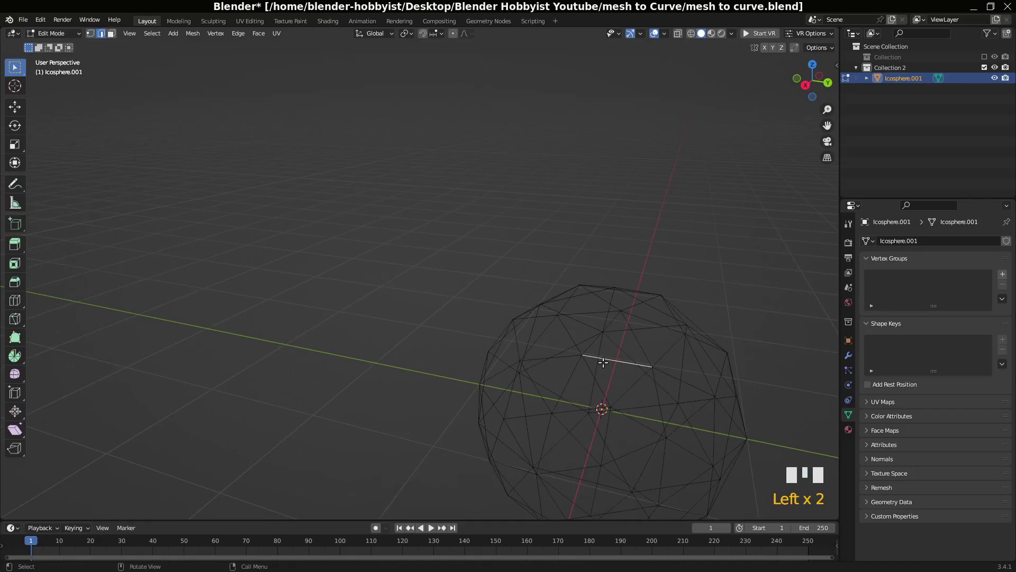
key("Tab")
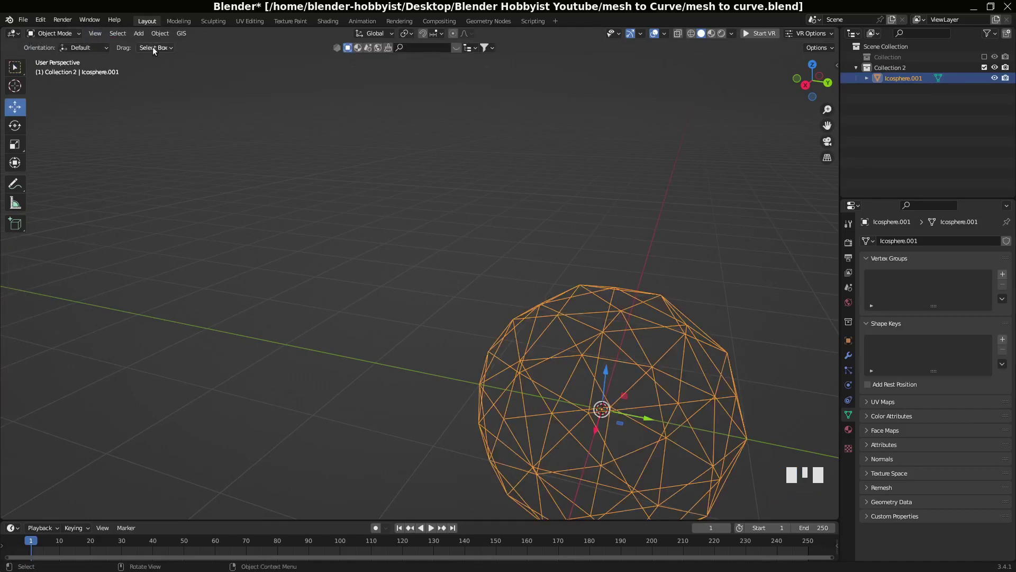
Convert Icosphere.001 to a curve using Object > Convert > Curve
left_click(161, 34)
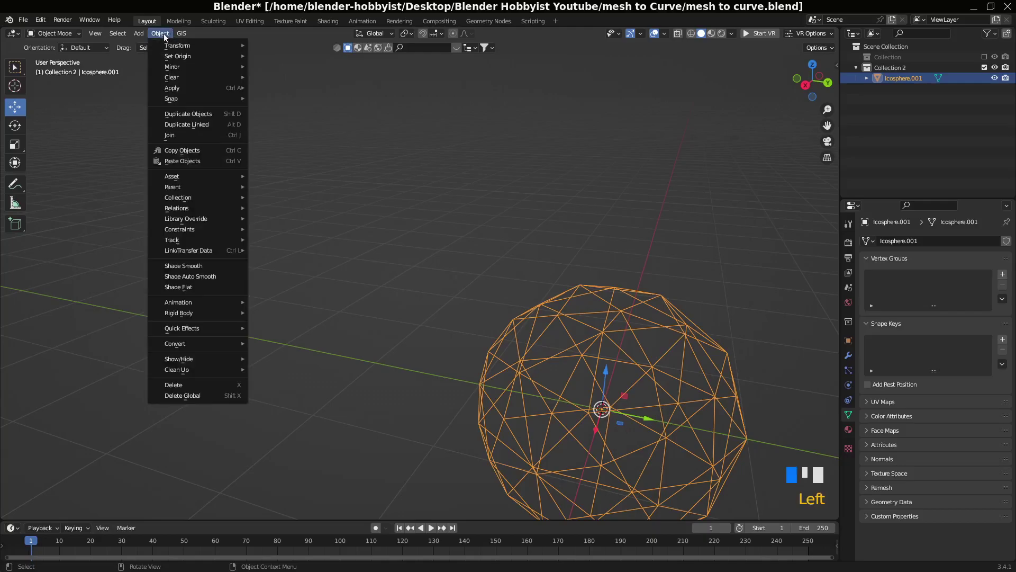
mouse_move(199, 348)
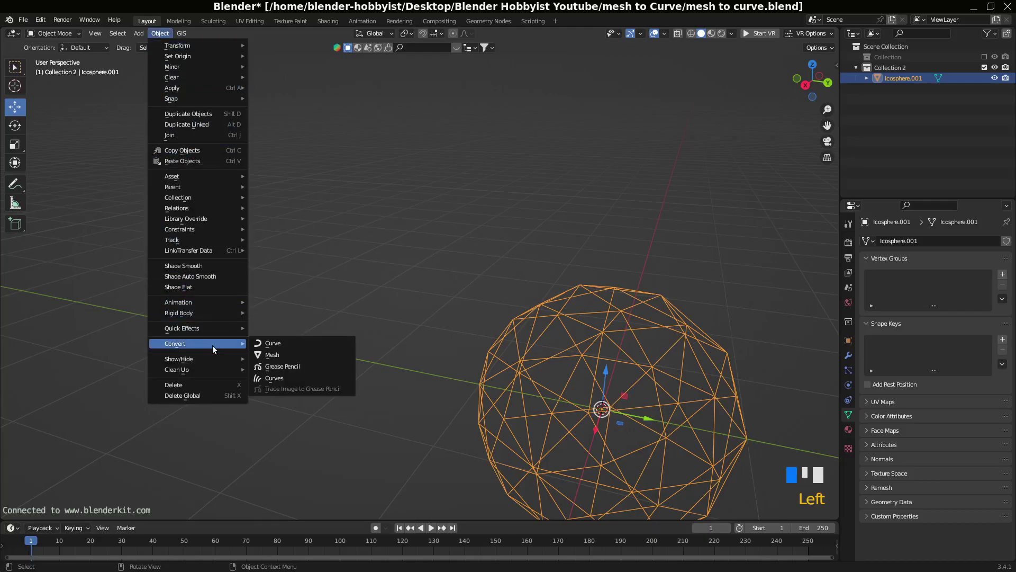
left_click(272, 343)
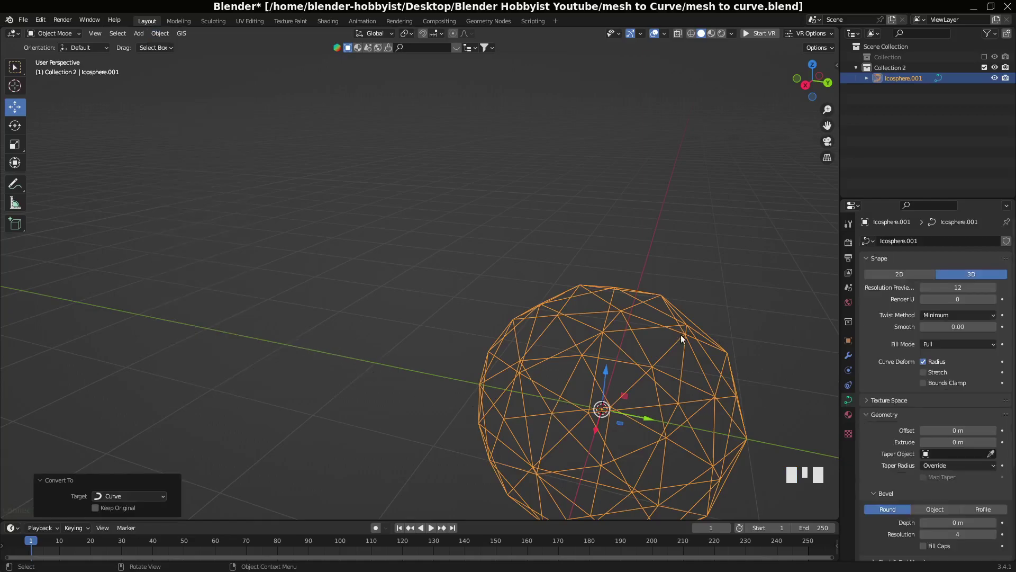
scroll(680, 339, "down", 2)
Raise the curve's round bevel depth to 0.04 m, then switch the bevel mode to Object
middle_click_drag(687, 351, 565, 200, "shift")
scroll(986, 416, "down", 4)
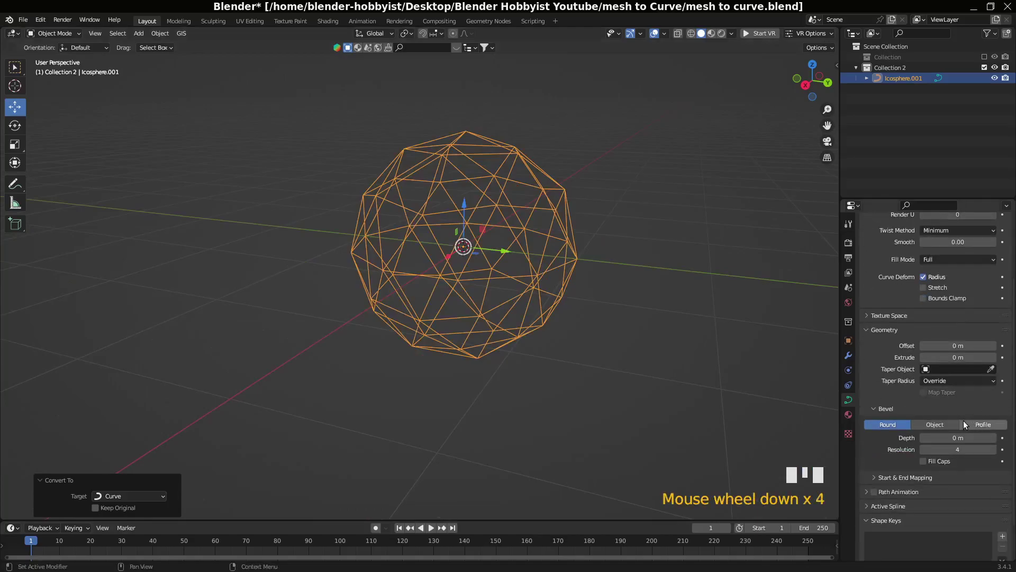
left_click(993, 437)
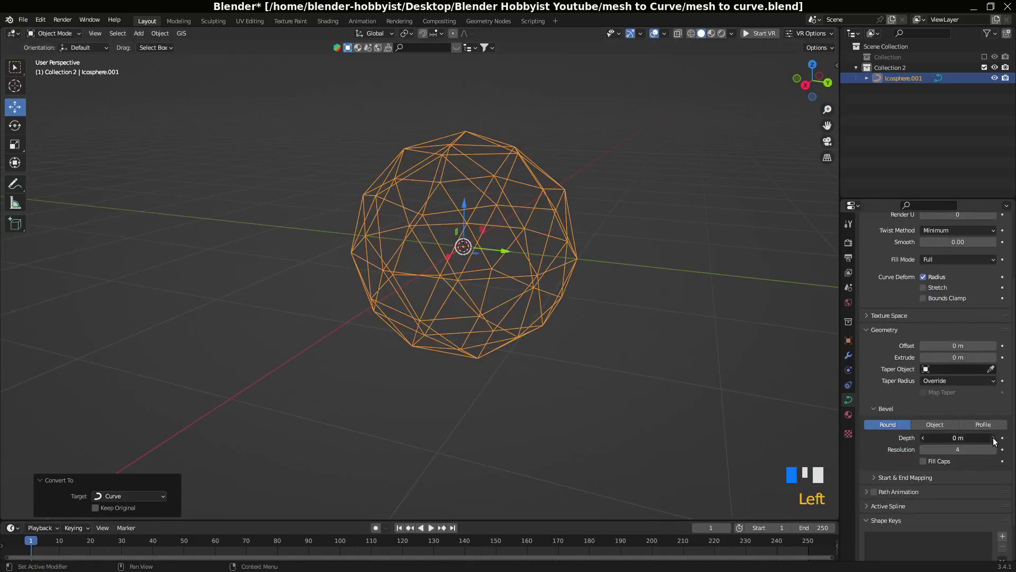
left_click(992, 437)
left_click(993, 438)
left_click(993, 438)
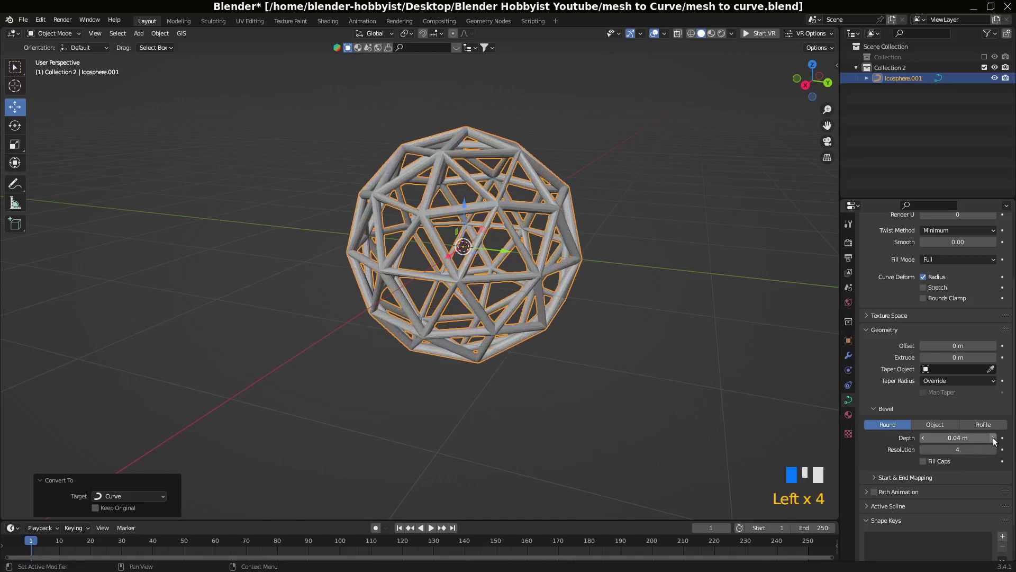
left_click(936, 423)
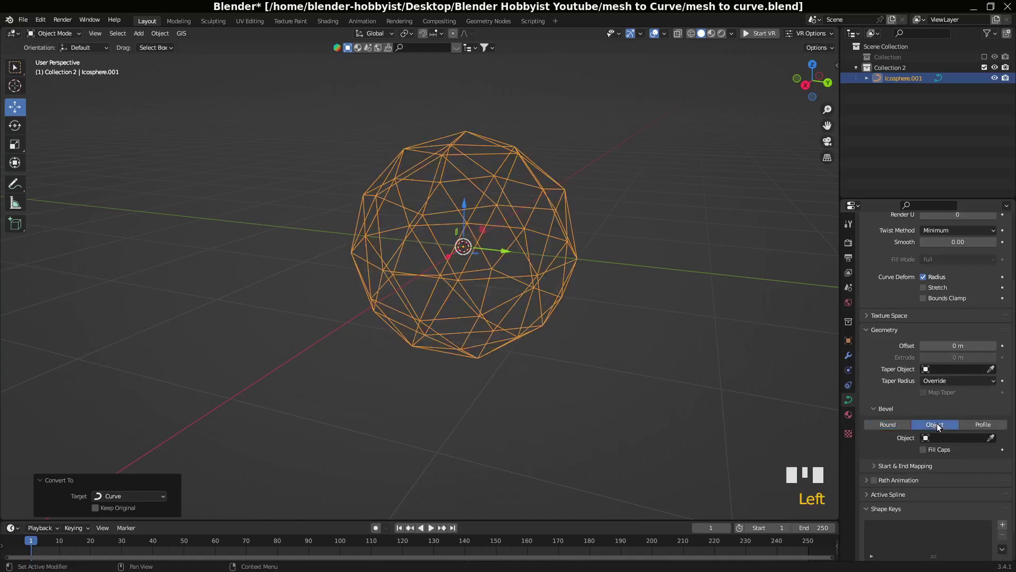
Add a Bezier circle at the origin, try beveling it with BezierCircle, then undo that bevel
left_click(140, 33)
mouse_move(159, 56)
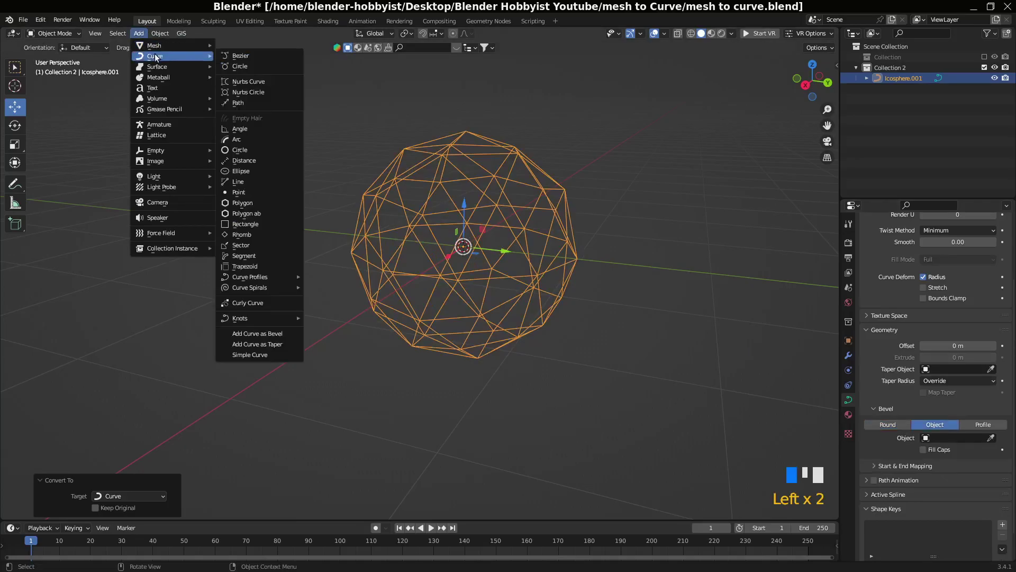
left_click(263, 66)
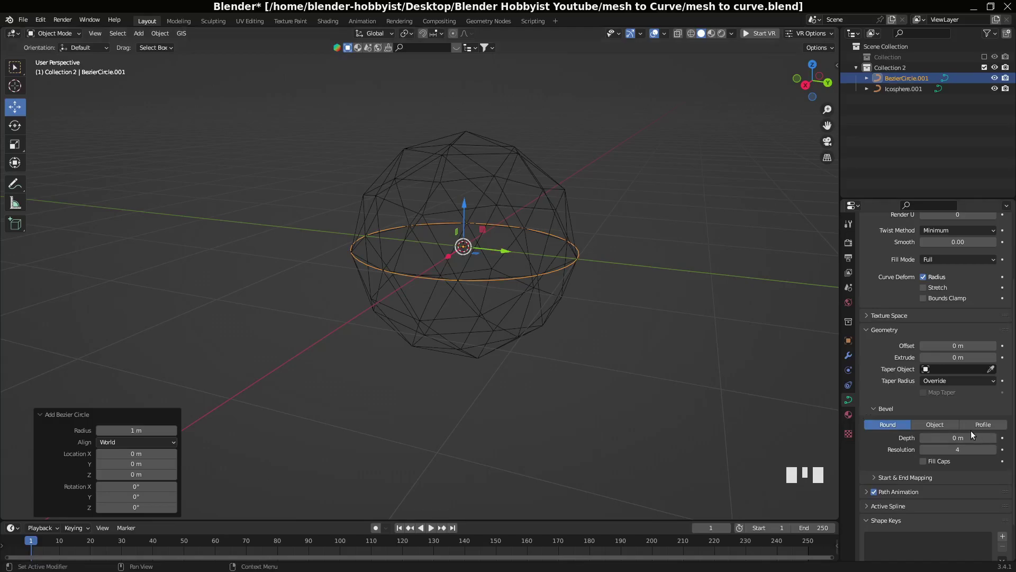
left_click(943, 422)
left_click(928, 438)
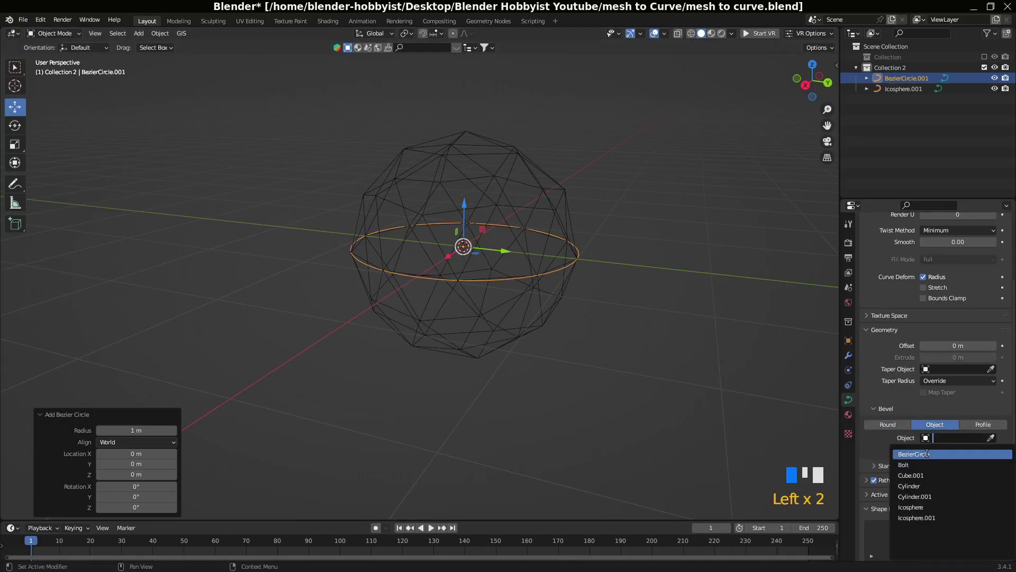
left_click(927, 454)
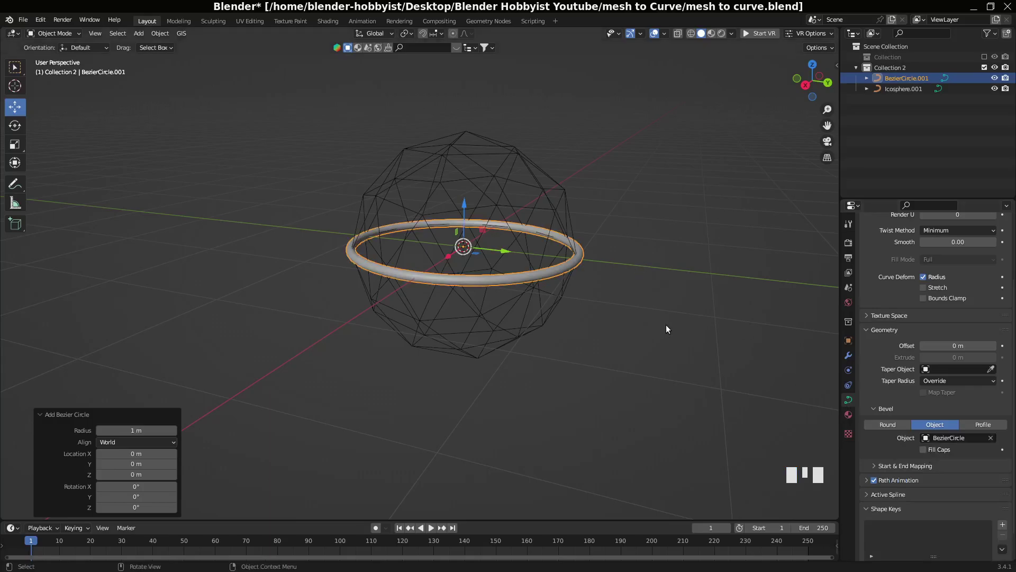
key("ctrl+z")
Set Icosphere.001's bevel profile object to BezierCircle.001
left_click(507, 180)
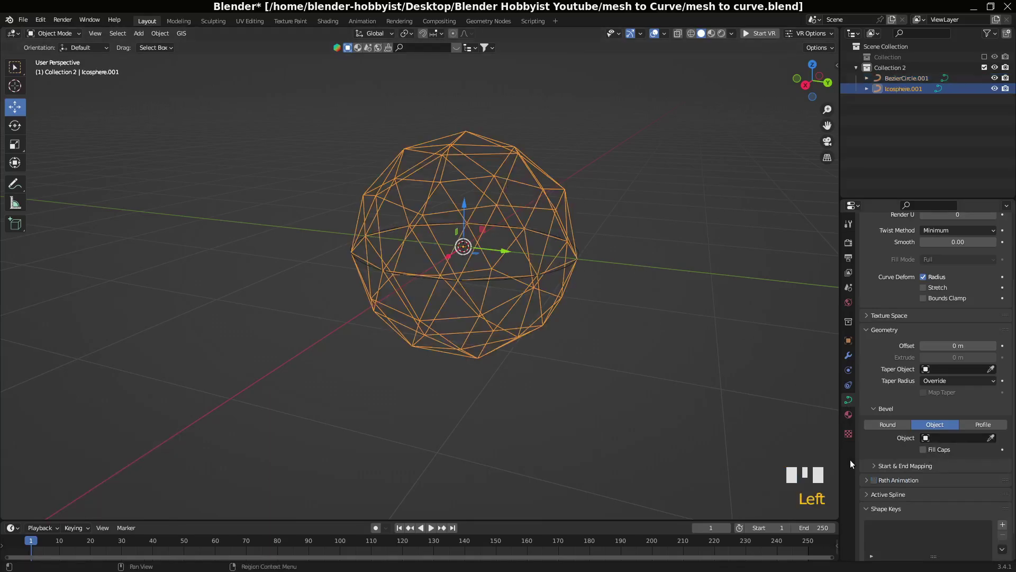
left_click(929, 438)
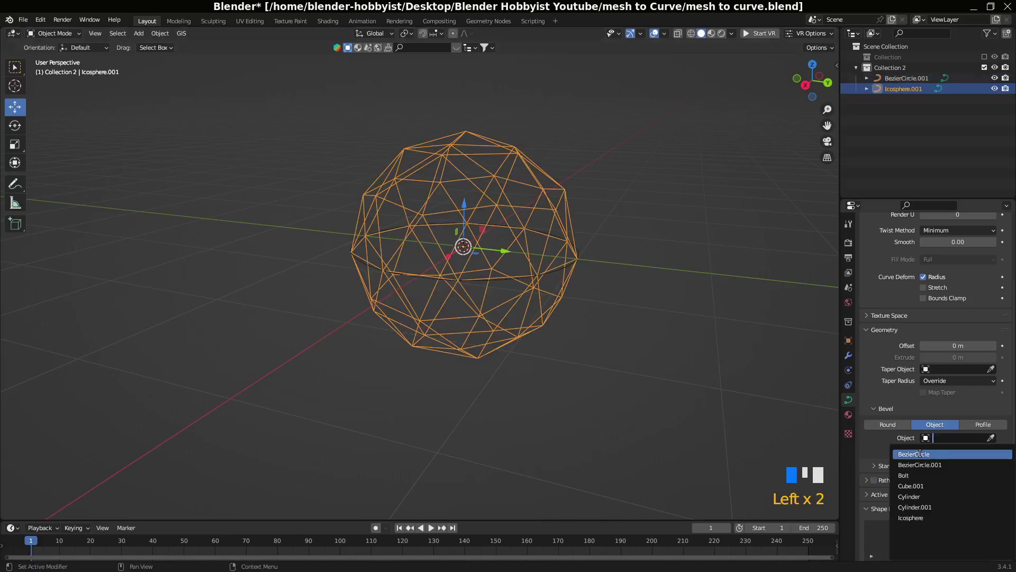
left_click(921, 464)
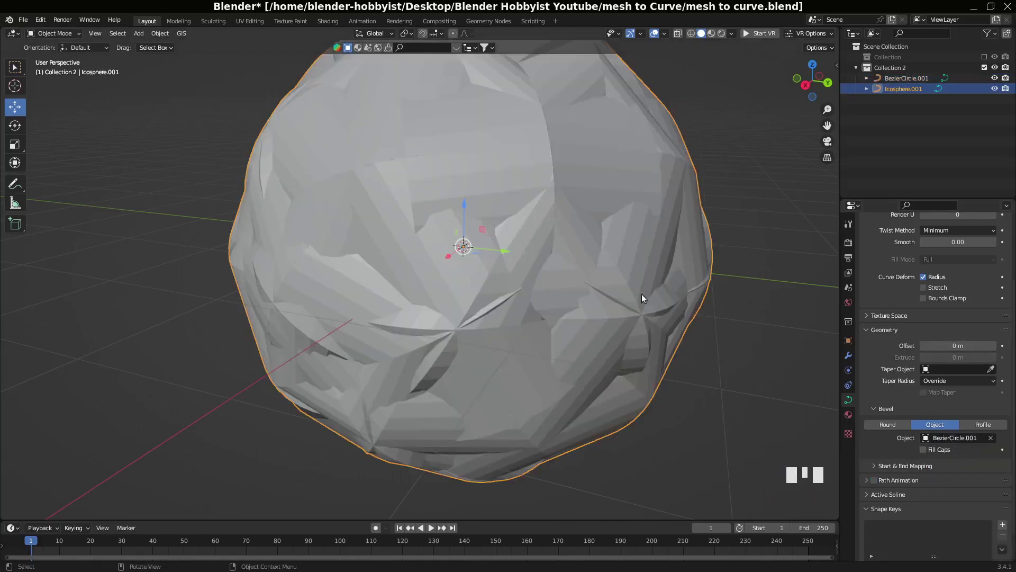
Scale BezierCircle.001 to 0.029, then up about 2.027x, frame it and enter Edit Mode
left_click(913, 78)
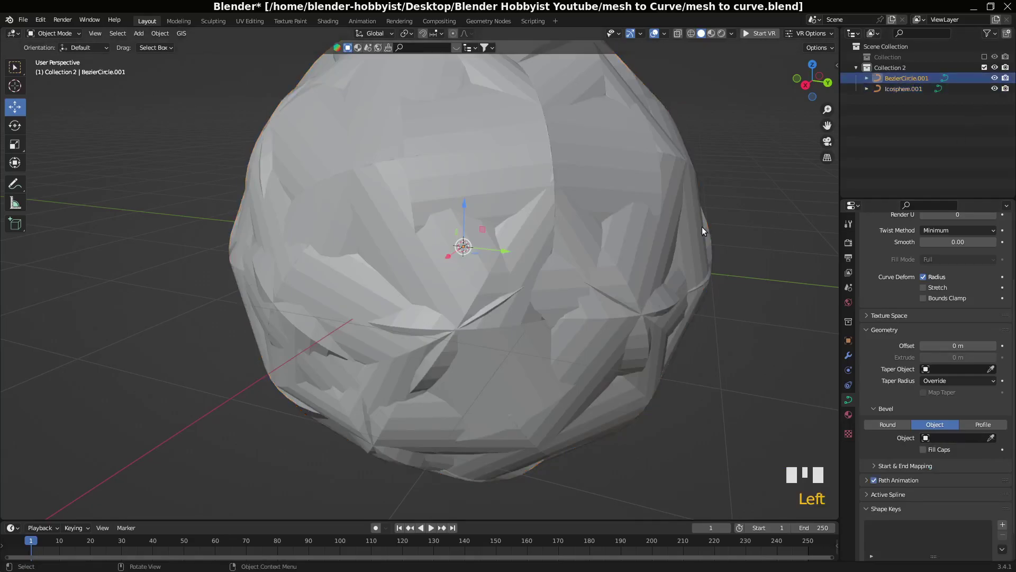
key("s")
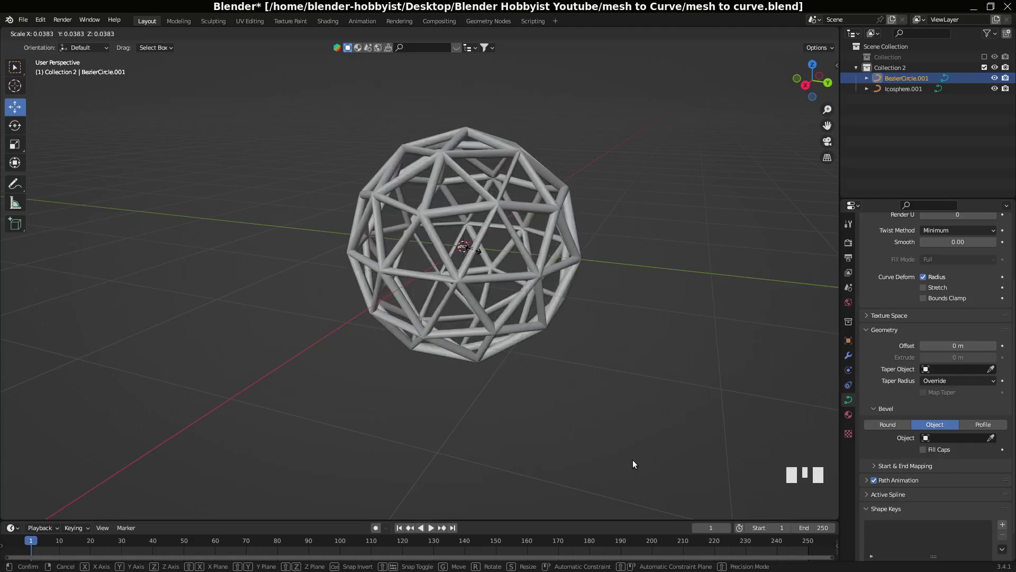
left_click(672, 349)
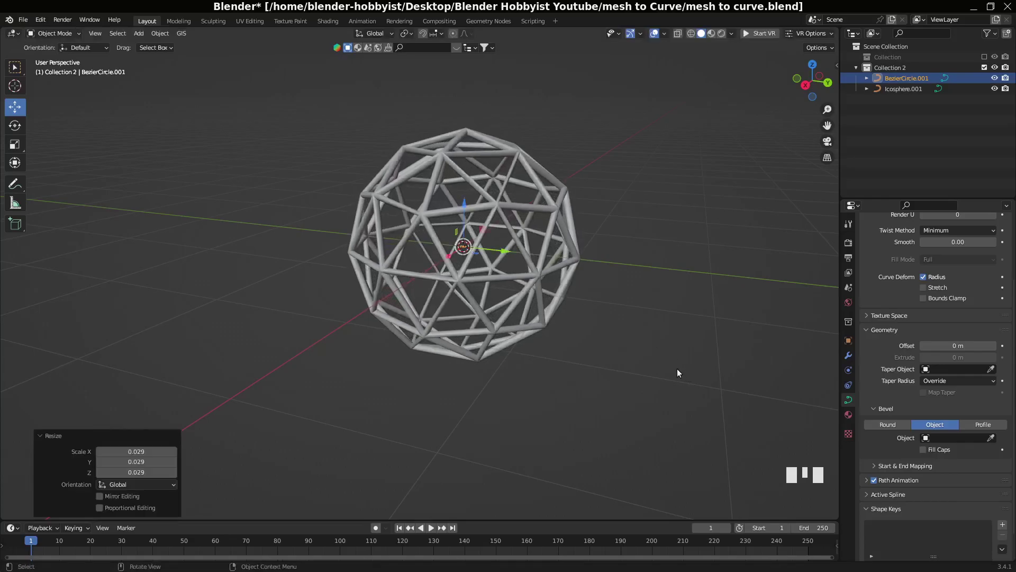
scroll(677, 369, "up", 20)
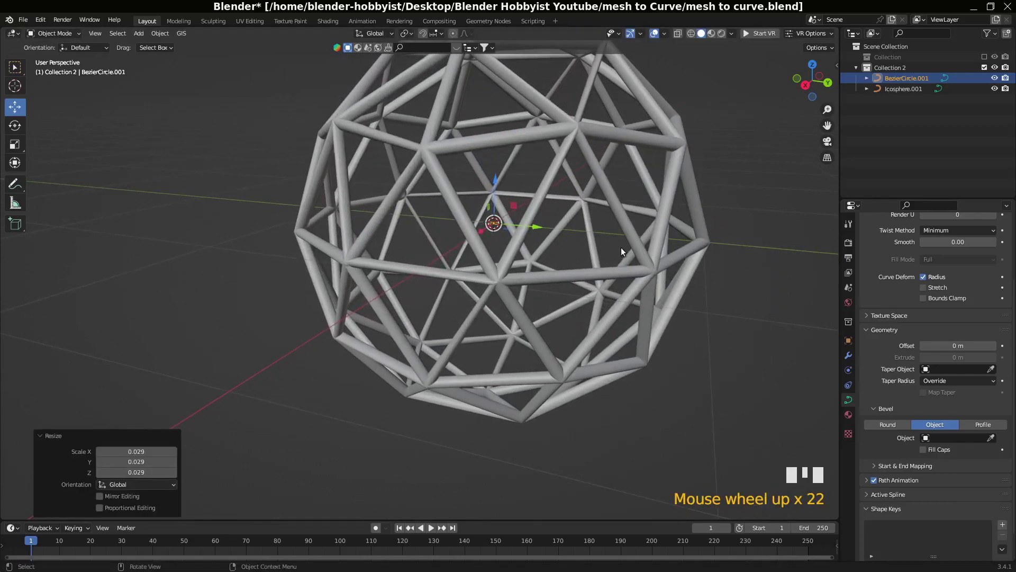
middle_click_drag(621, 246, 620, 221)
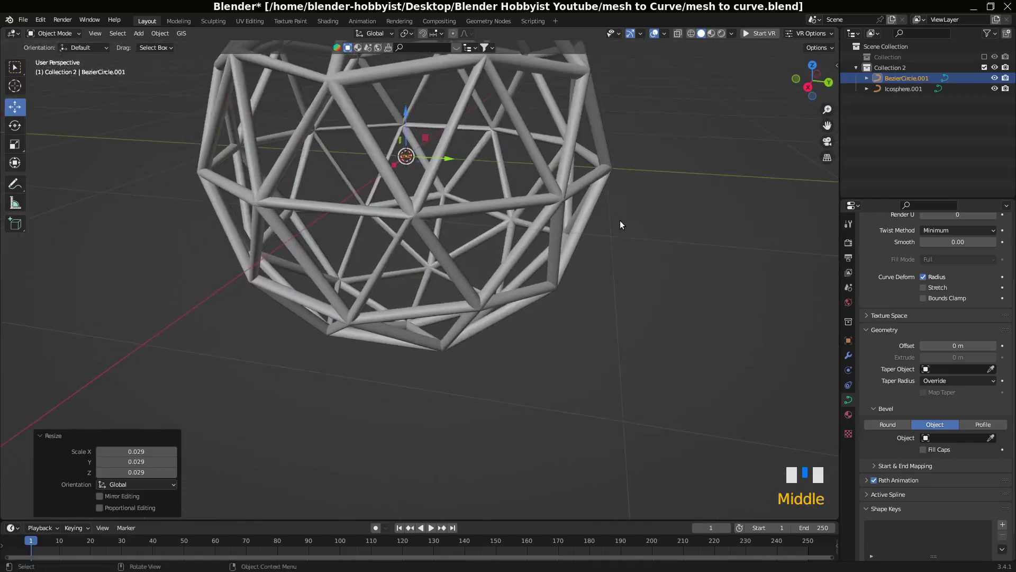
key("s")
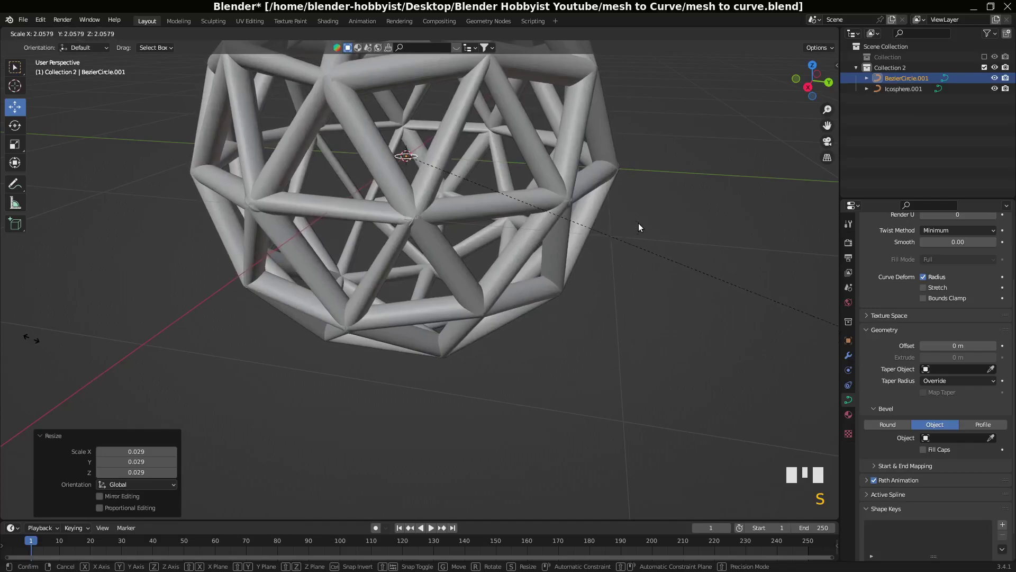
left_click(151, 313)
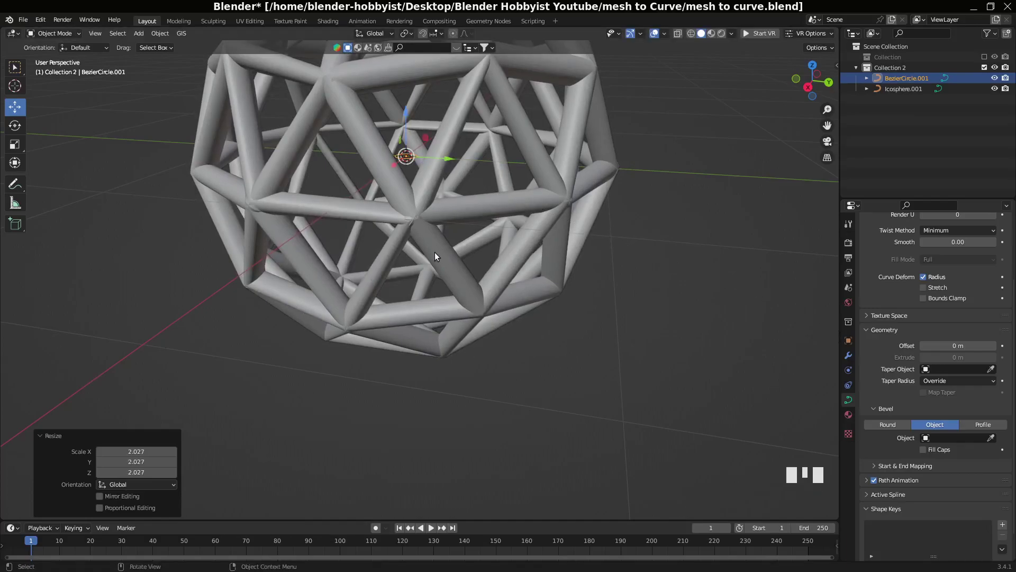
key("KP_Decimal")
key("Tab")
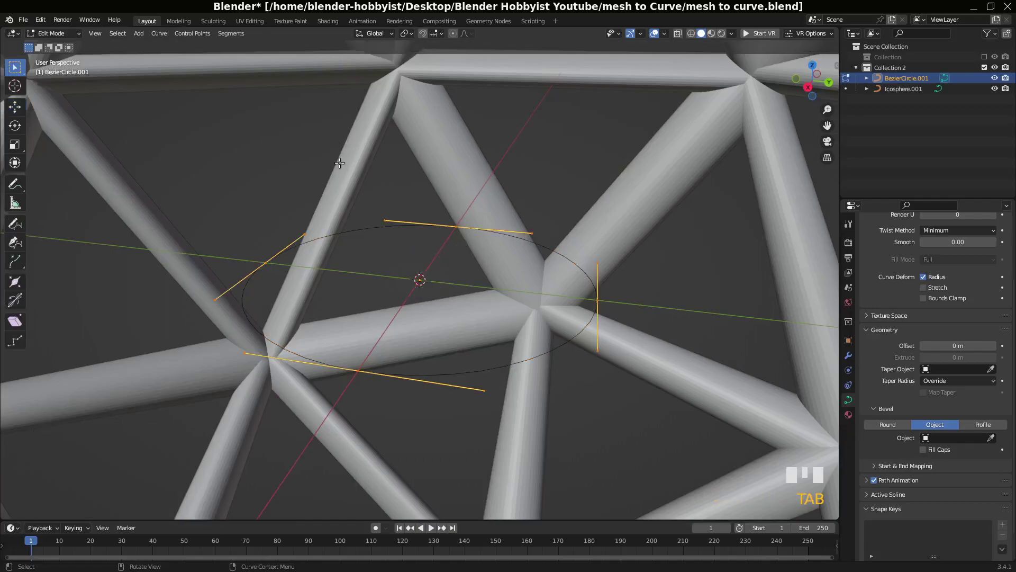
Select the circle's top control point and move it slightly along X
left_click(456, 226)
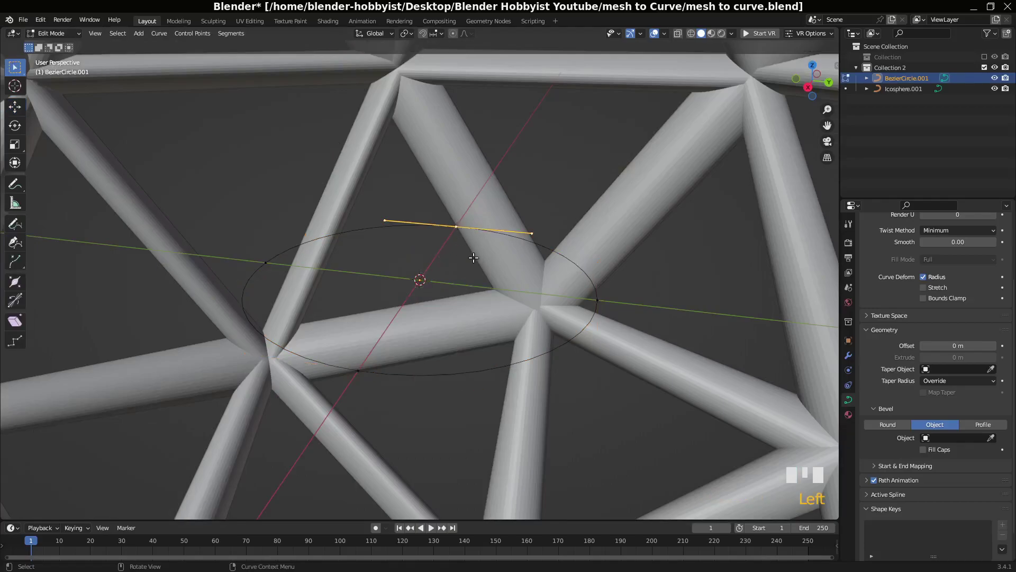
key("g")
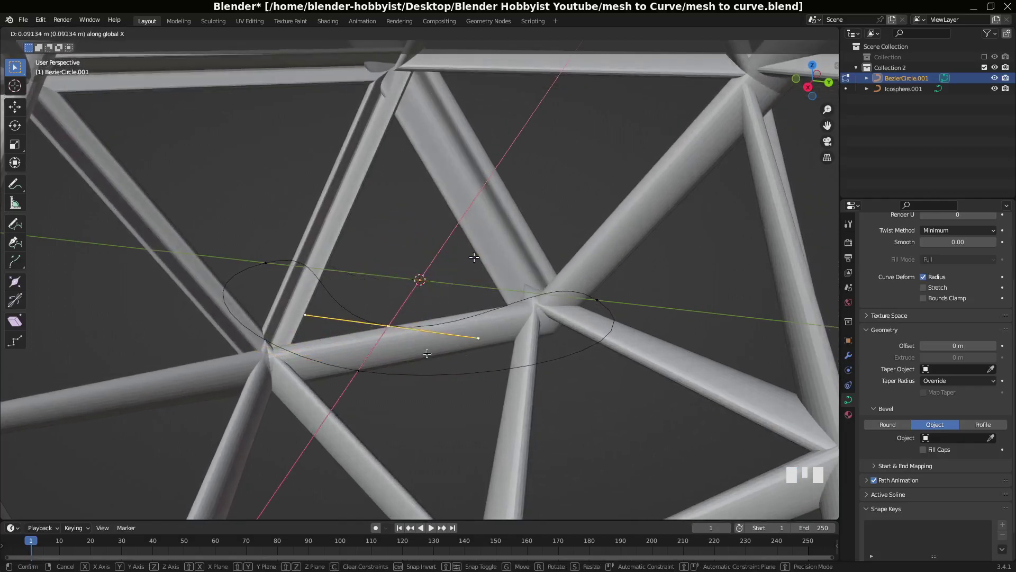
left_click(459, 325)
scroll(540, 281, "down", 15)
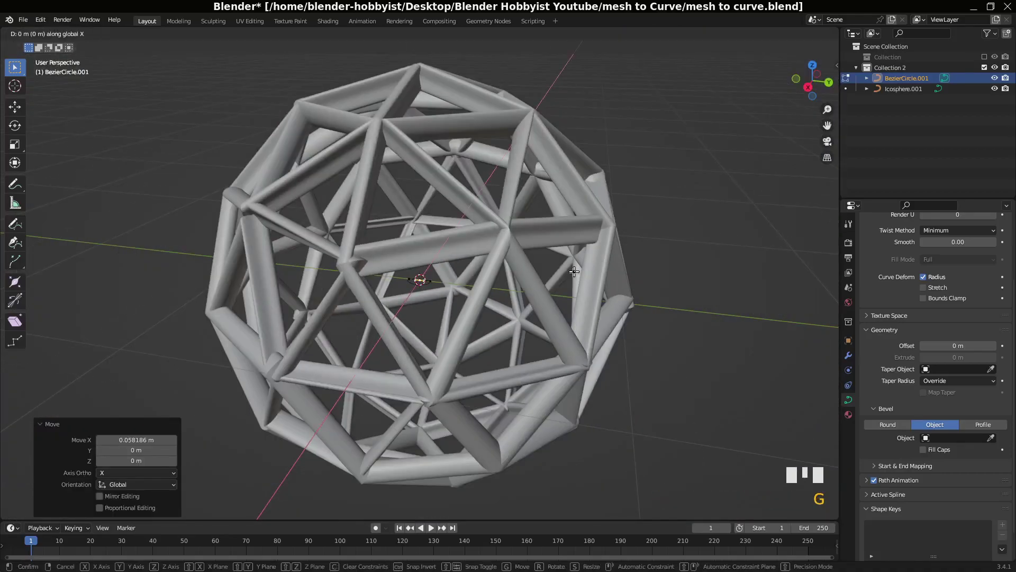
Try a larger X move of the point, undo it, and inspect the lattice tubes
key("g")
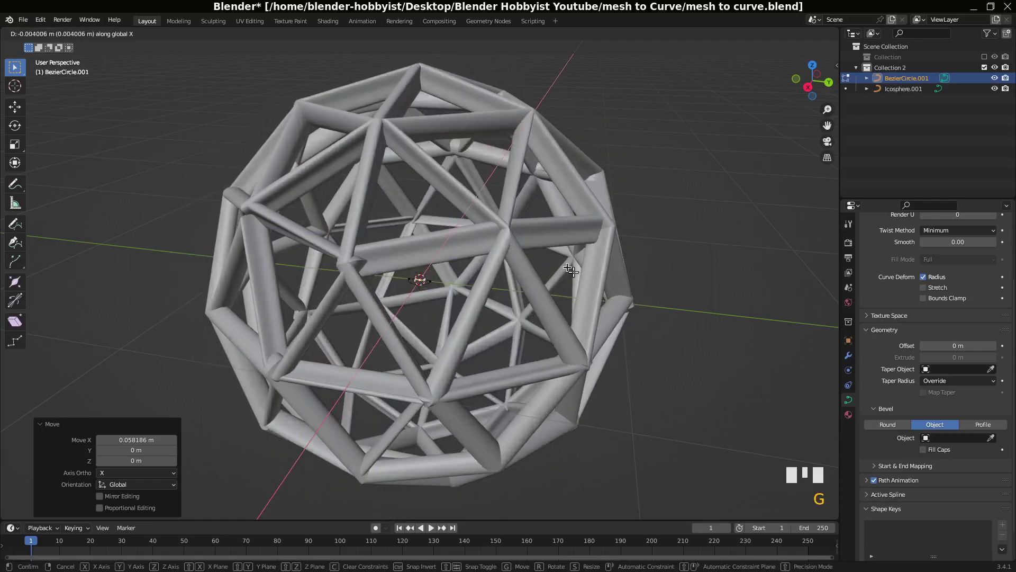
left_click(570, 271)
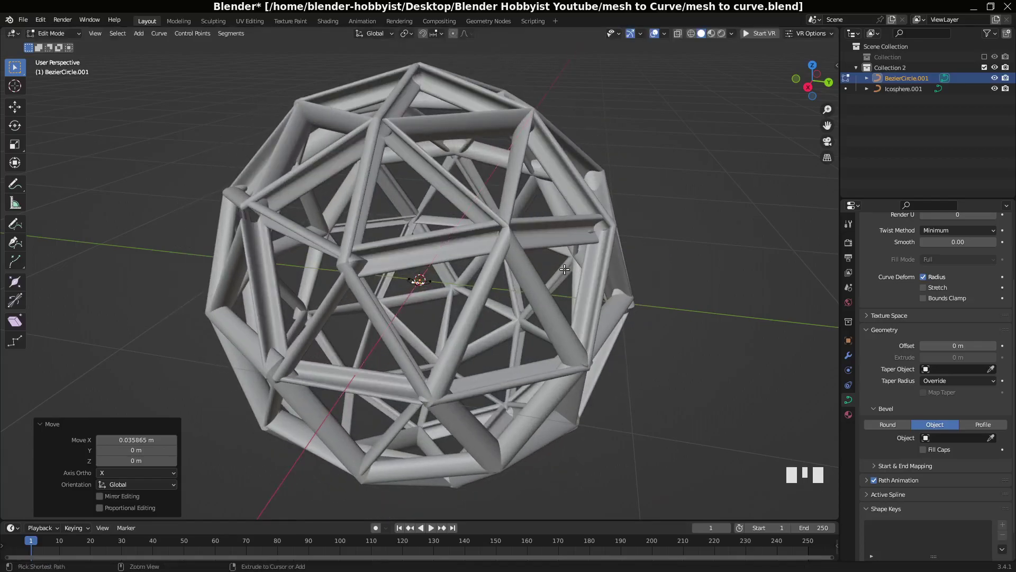
key("ctrl+z")
key("ctrl+z")
middle_click_drag(619, 281, 544, 290)
scroll(548, 295, "down", 5)
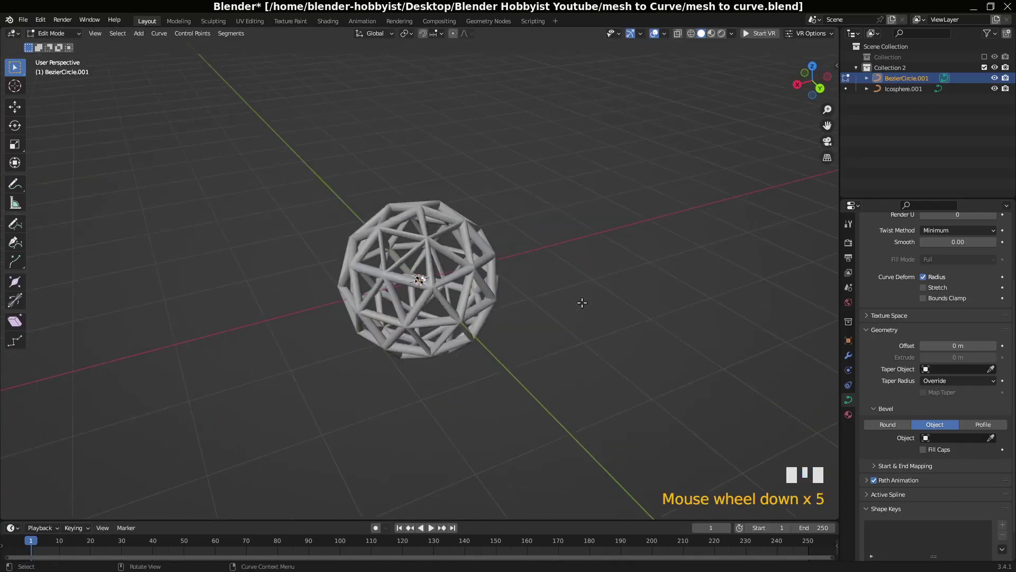
scroll(581, 301, "up", 10)
scroll(467, 301, "down", 6)
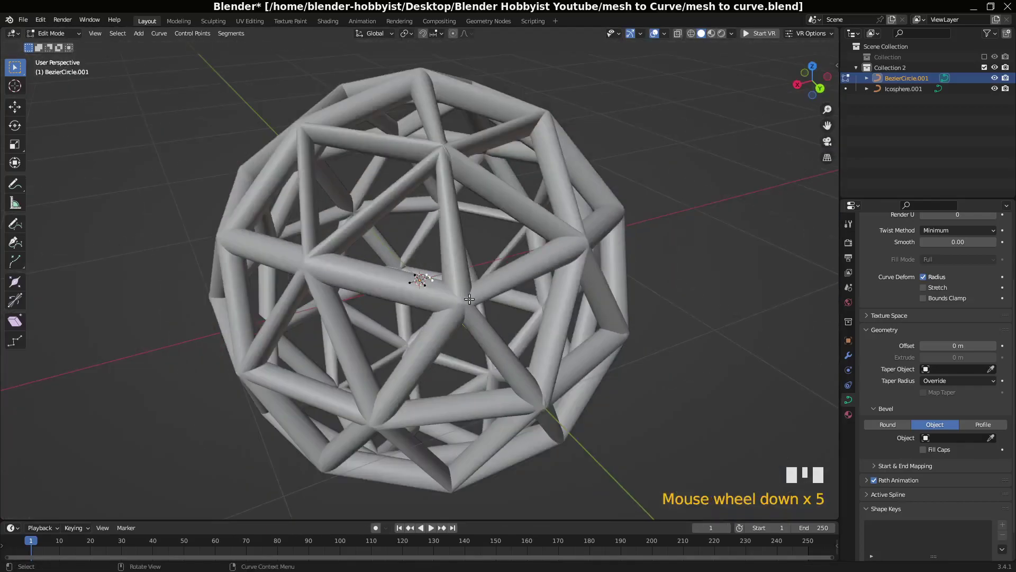
Switch back to Object Mode and select only the Icosphere.001 lattice object
key("Tab")
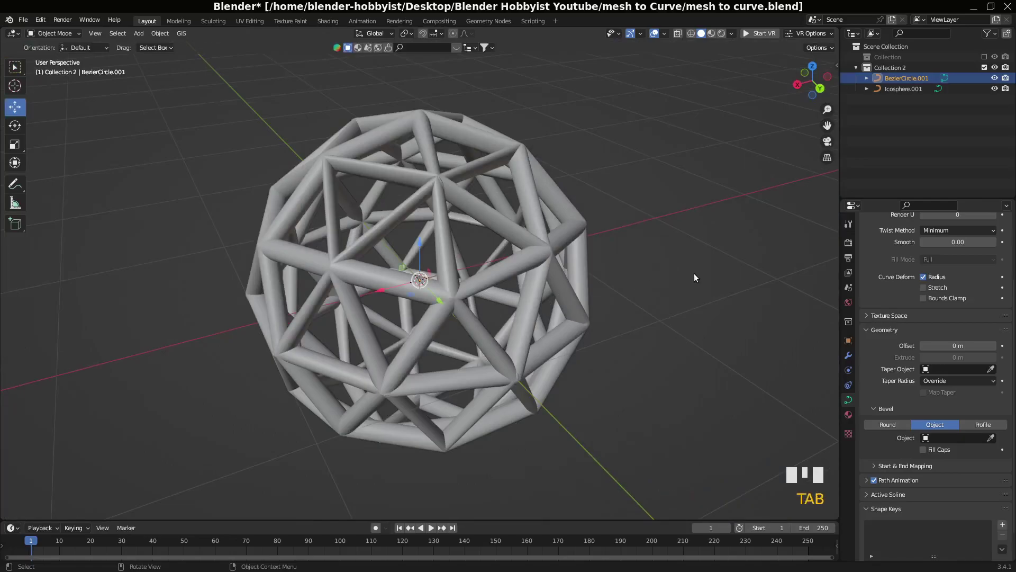
left_click(670, 279)
left_click(510, 258)
middle_click_drag(509, 259, 493, 285)
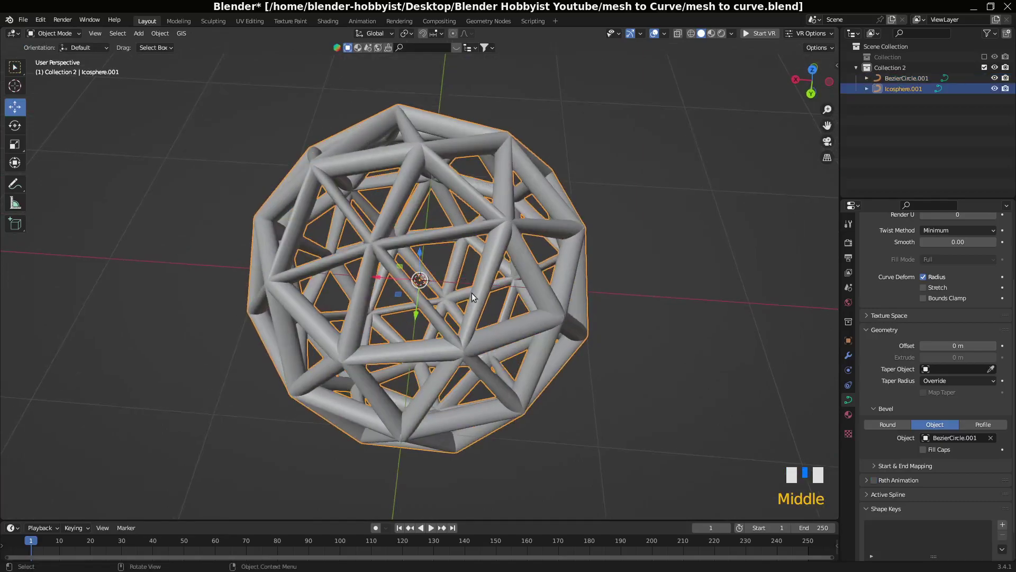
scroll(492, 288, "up", 3)
scroll(491, 288, "down", 4)
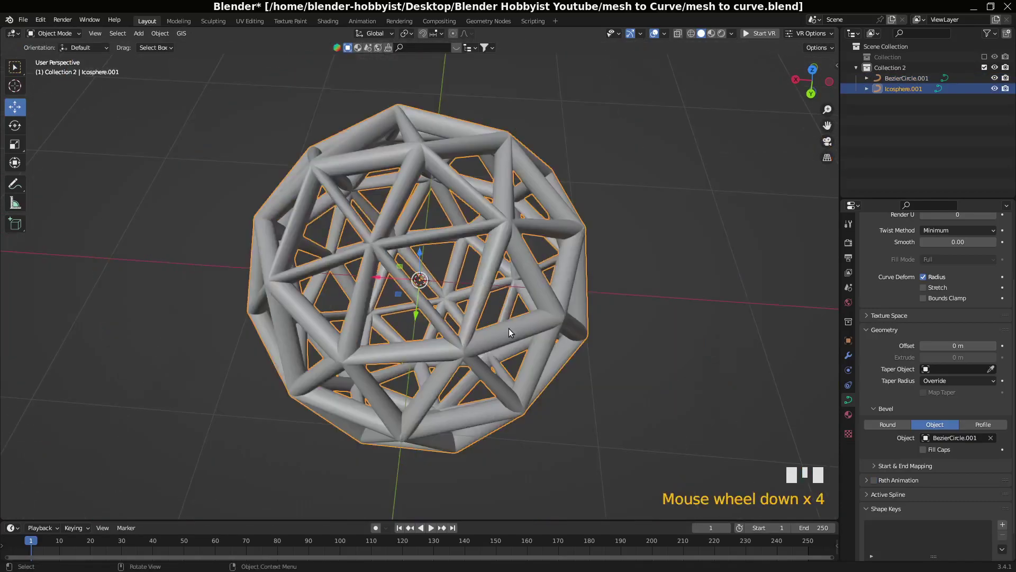
left_click(509, 328)
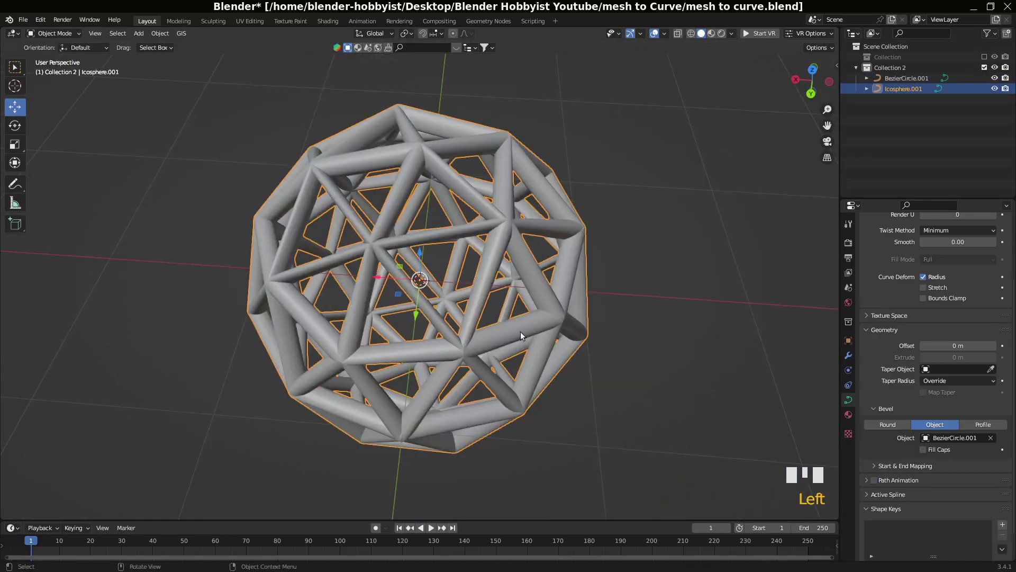
middle_click_drag(519, 332, 373, 243)
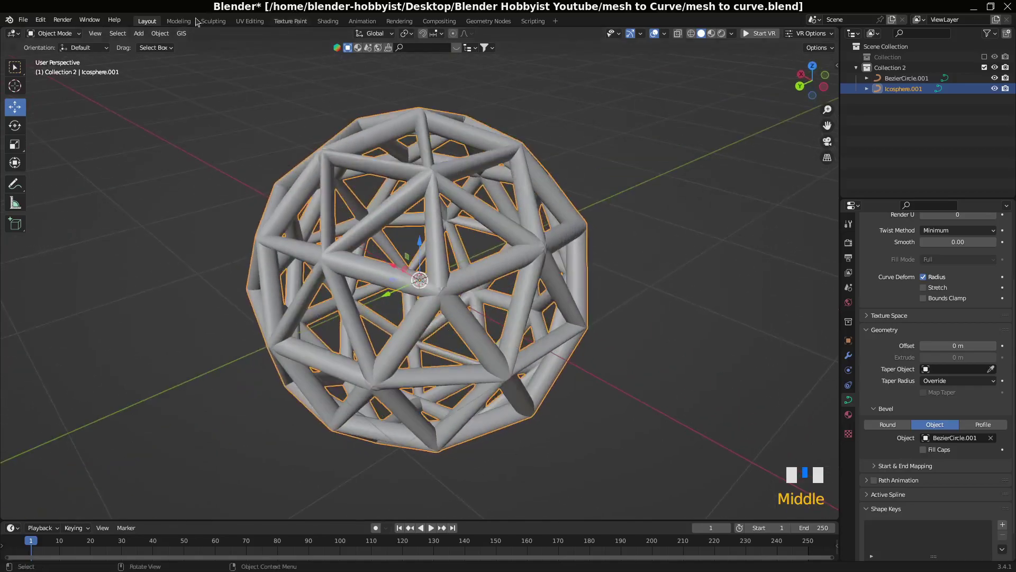
Convert Icosphere.001 from a curve to a mesh with Object > Convert > Mesh
left_click(160, 33)
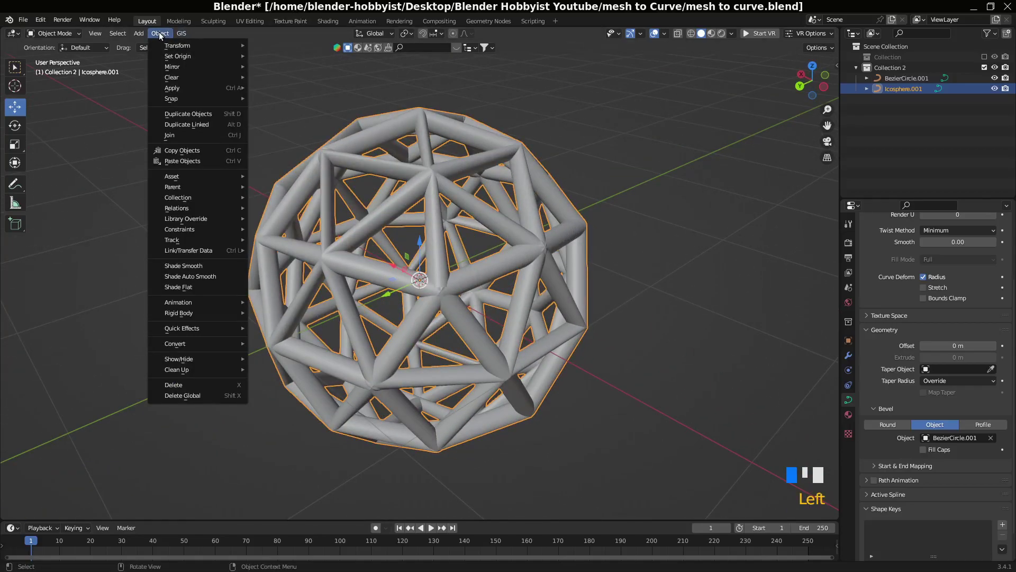
mouse_move(241, 344)
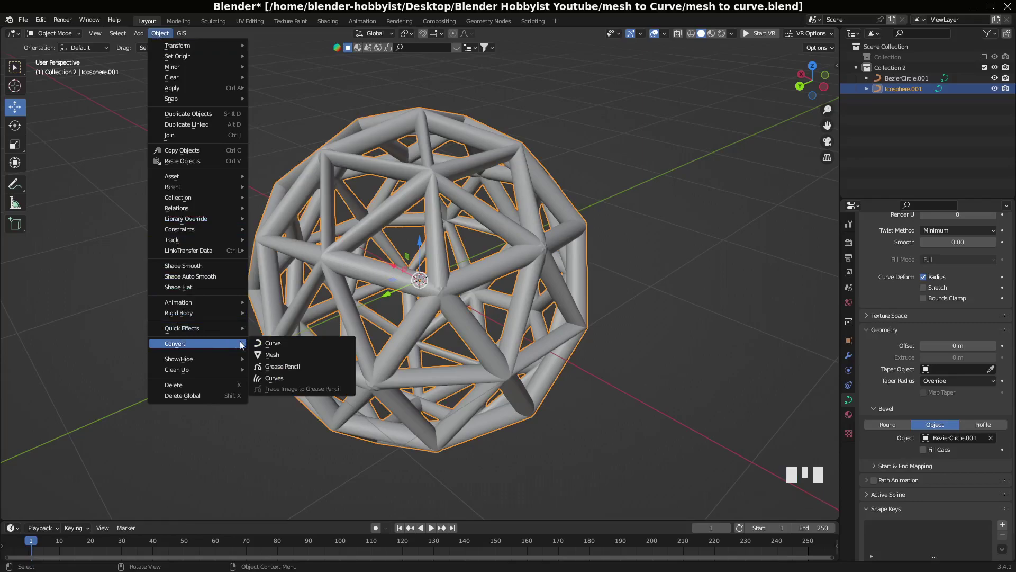
left_click(280, 358)
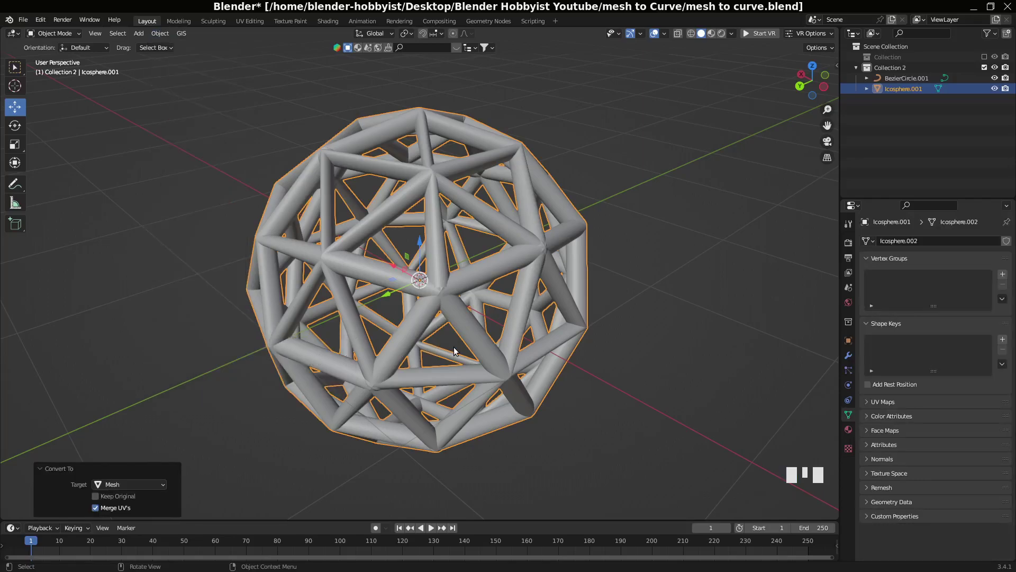
key("Tab")
middle_click_drag(476, 347, 434, 275)
scroll(469, 319, "up", 5)
scroll(470, 320, "down", 2)
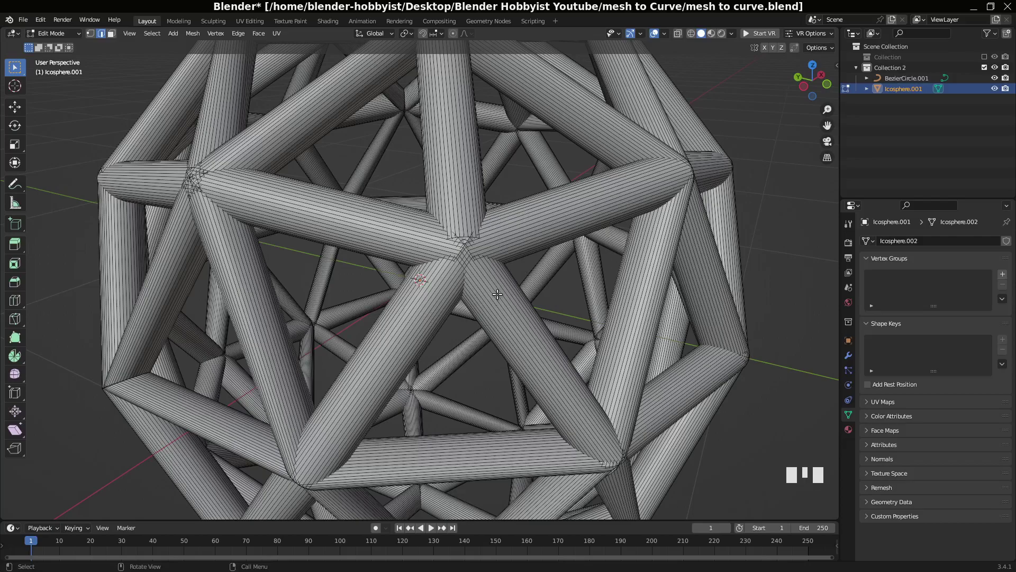
scroll(453, 266, "up", 5)
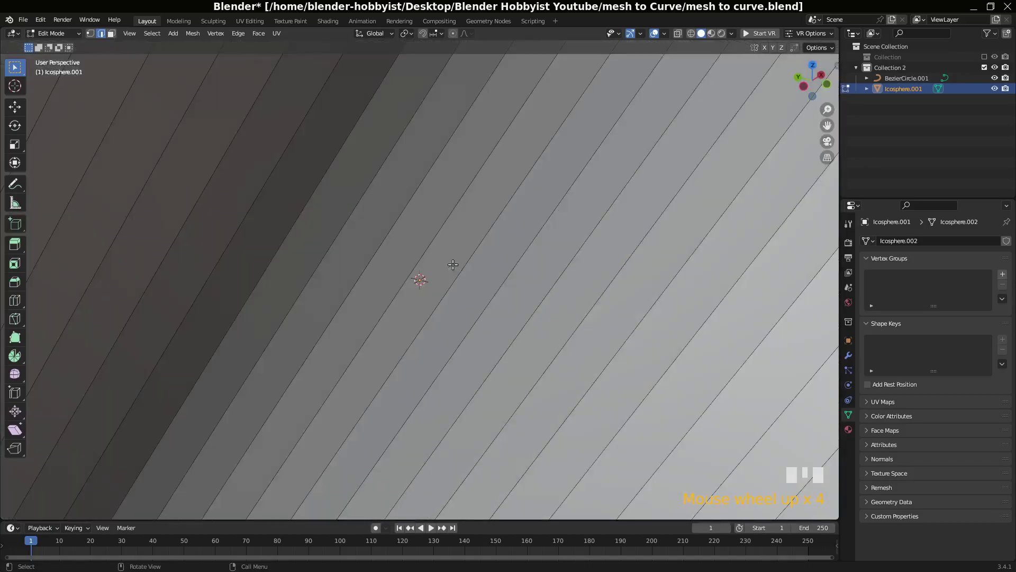
scroll(453, 265, "down", 3)
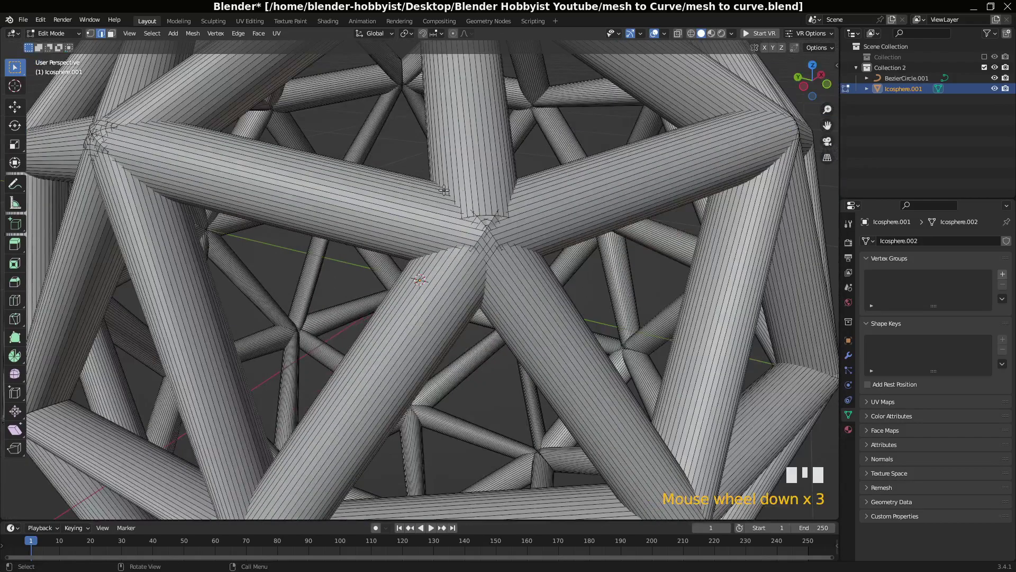
scroll(493, 327, "down", 8)
middle_click_drag(493, 326, 452, 305)
scroll(462, 347, "up", 4)
scroll(462, 347, "down", 2)
scroll(483, 301, "down", 2)
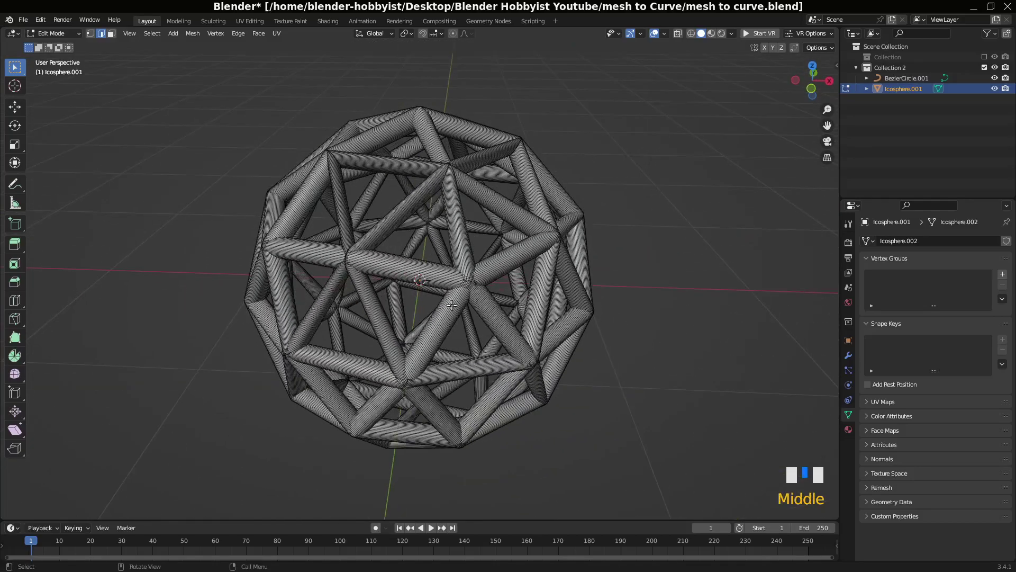
key("Tab")
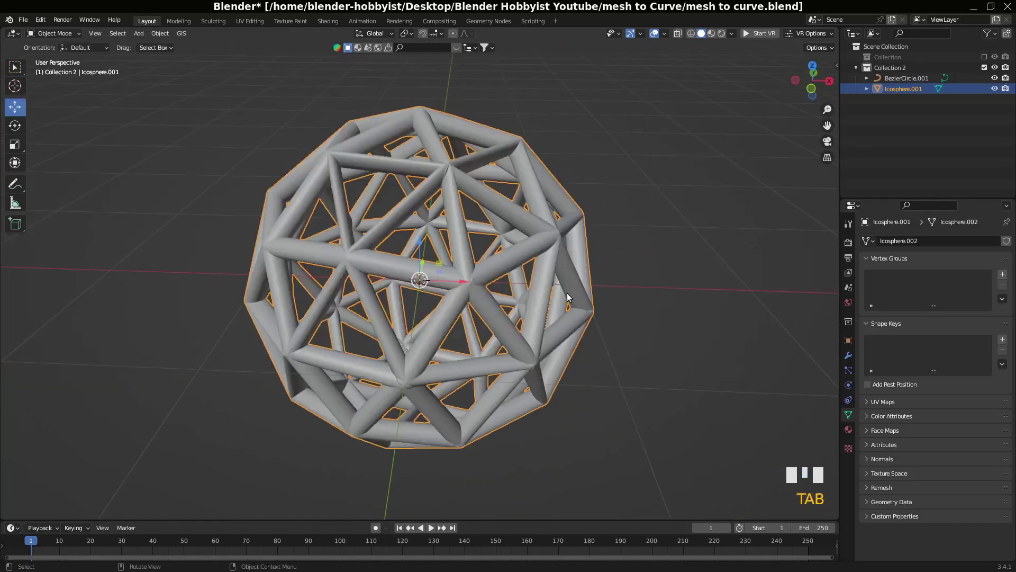